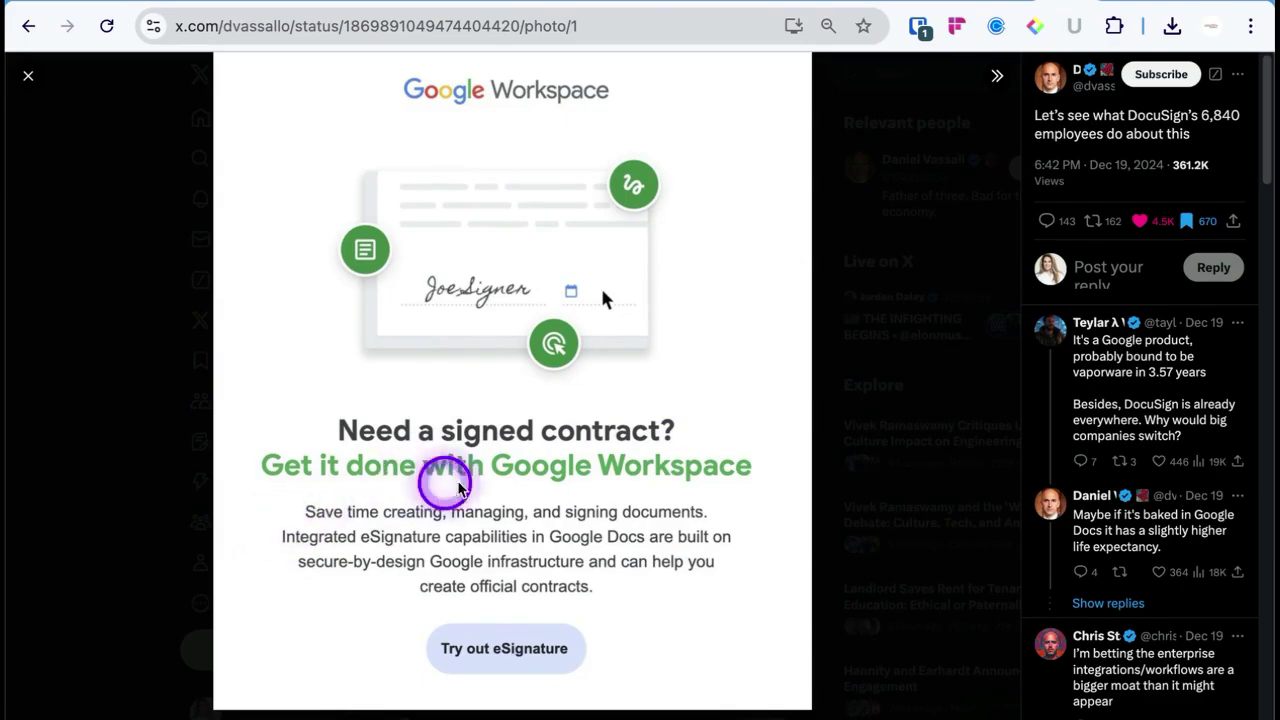
# Step: Switch from Gmail to Google Docs using the Google apps menu
pyautogui.scroll(5, 386, 643)
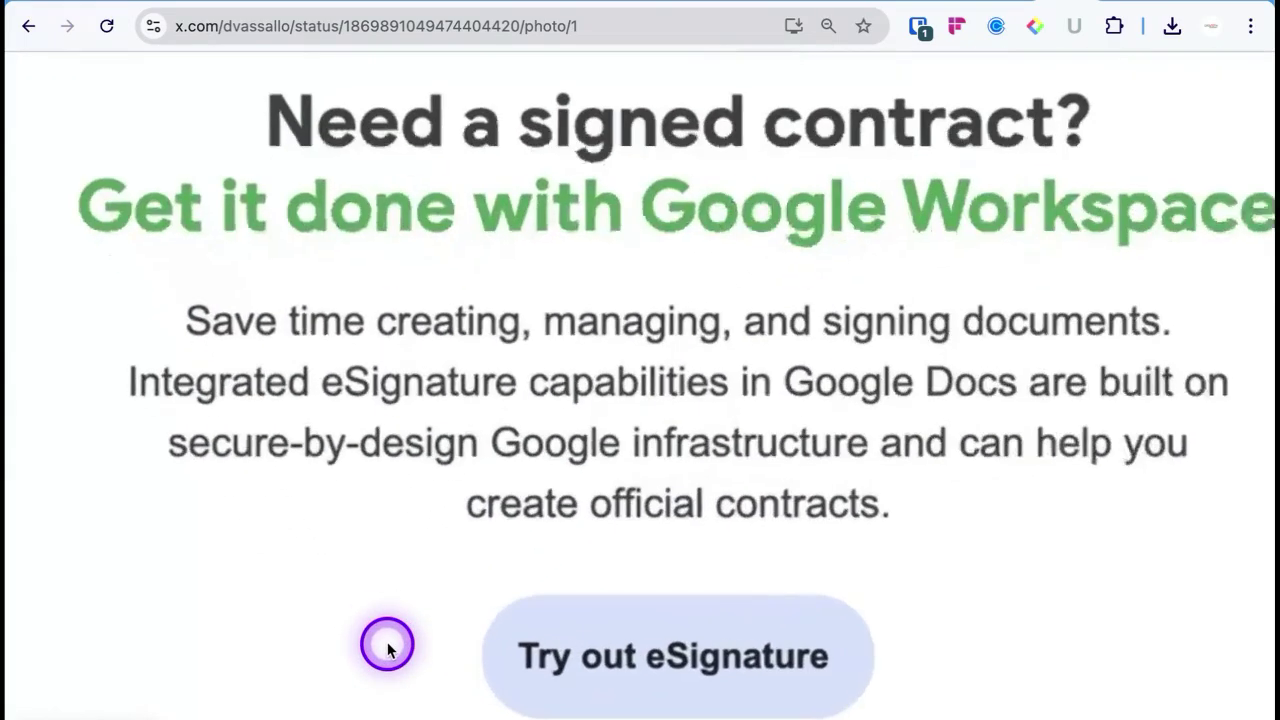
pyautogui.scroll(-5, 387, 645)
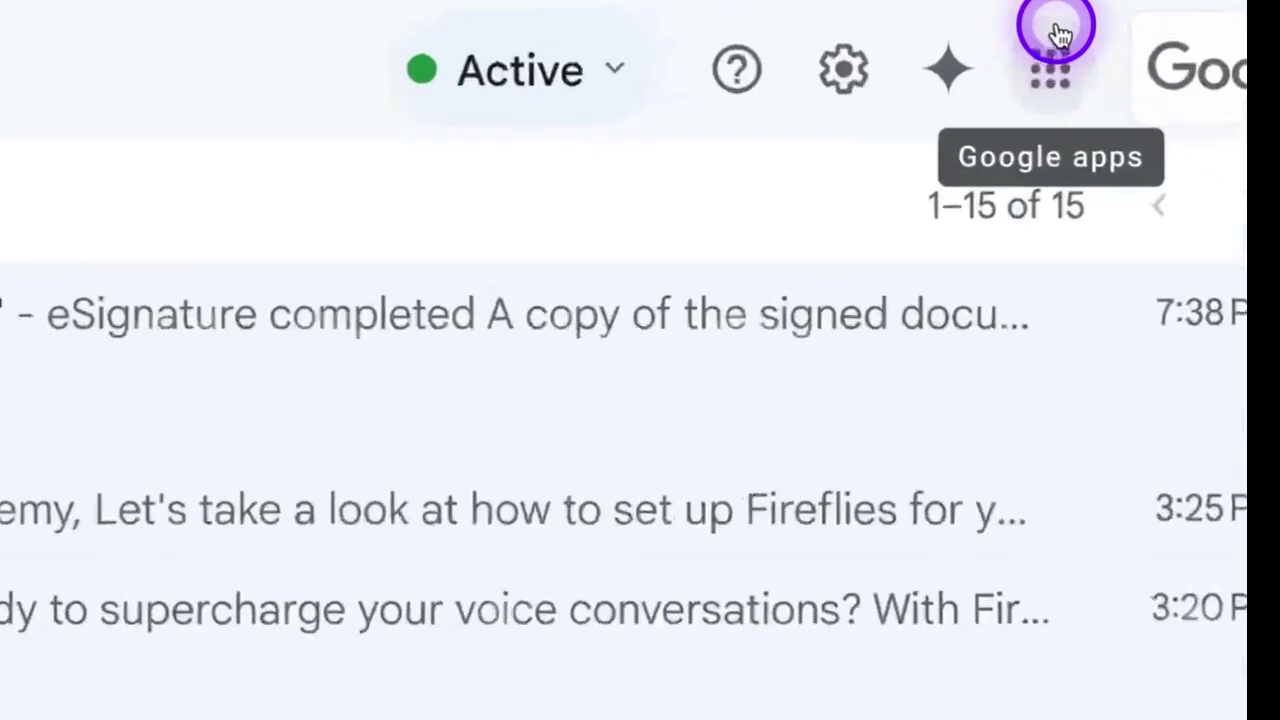
pyautogui.click(787, 66)
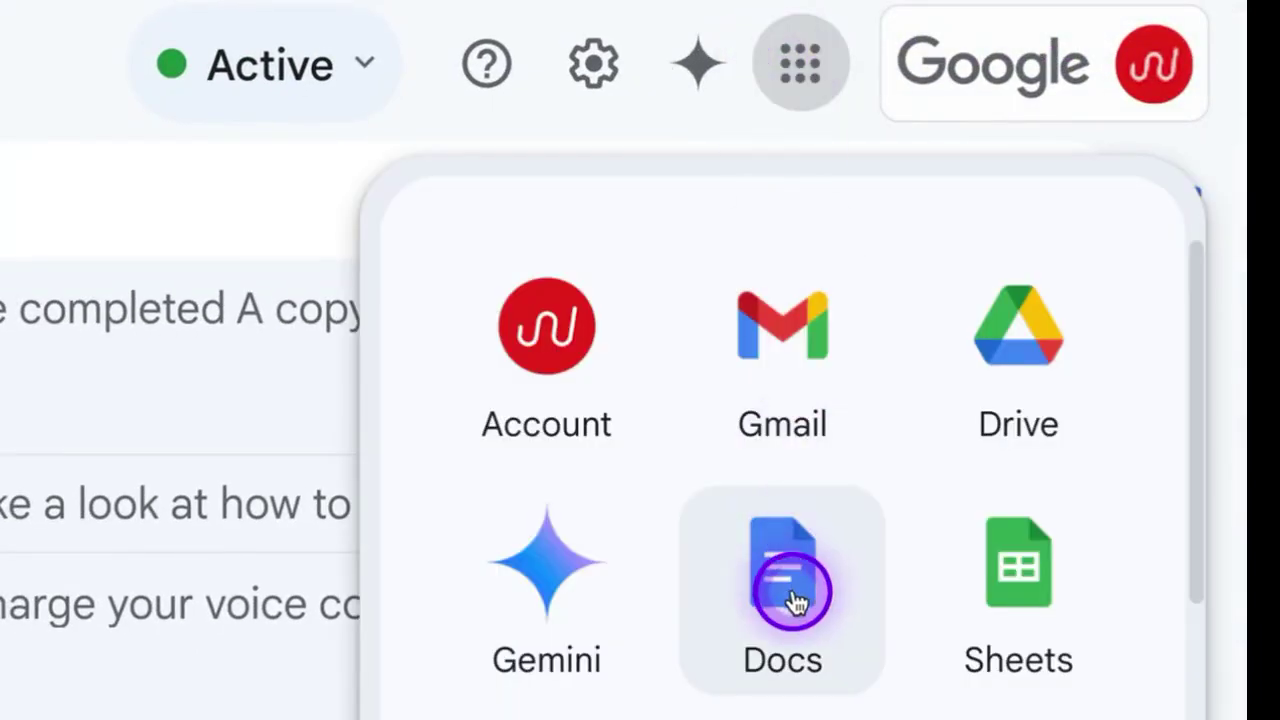
pyautogui.click(750, 552)
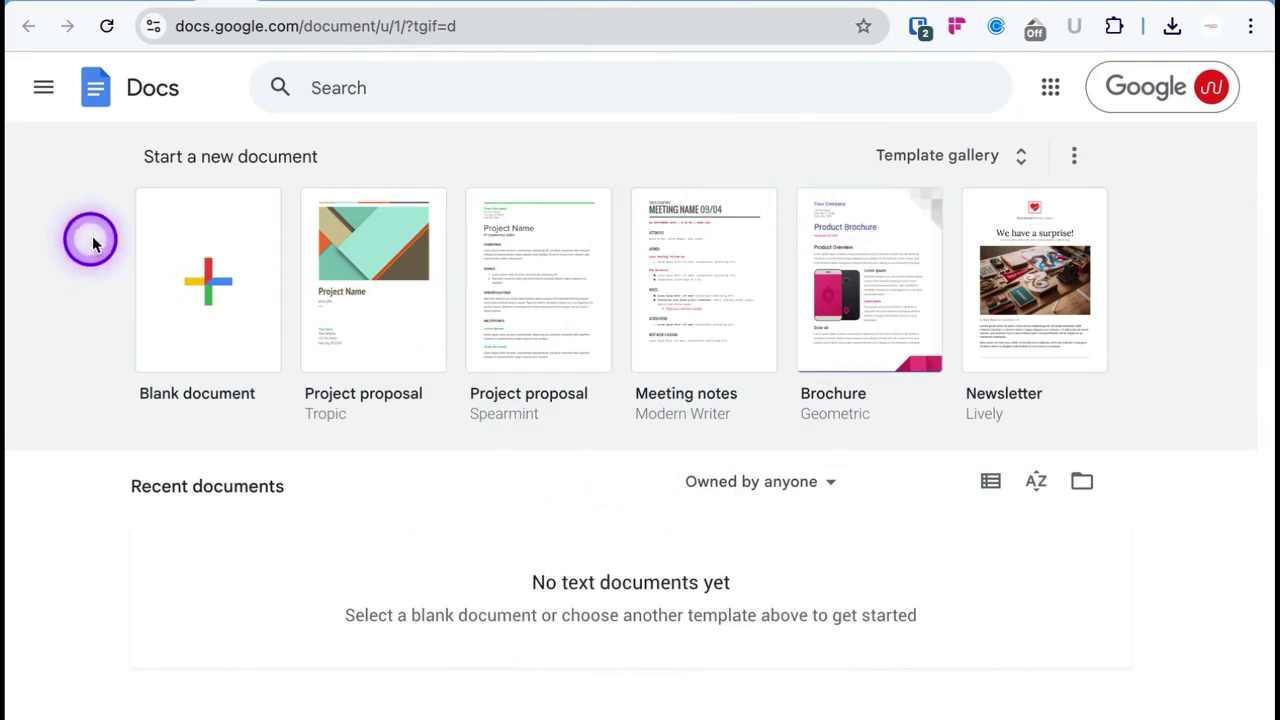
# Step: Start a blank document and have Gemini generate a document from the prompt 'Agreement'
pyautogui.click(154, 236)
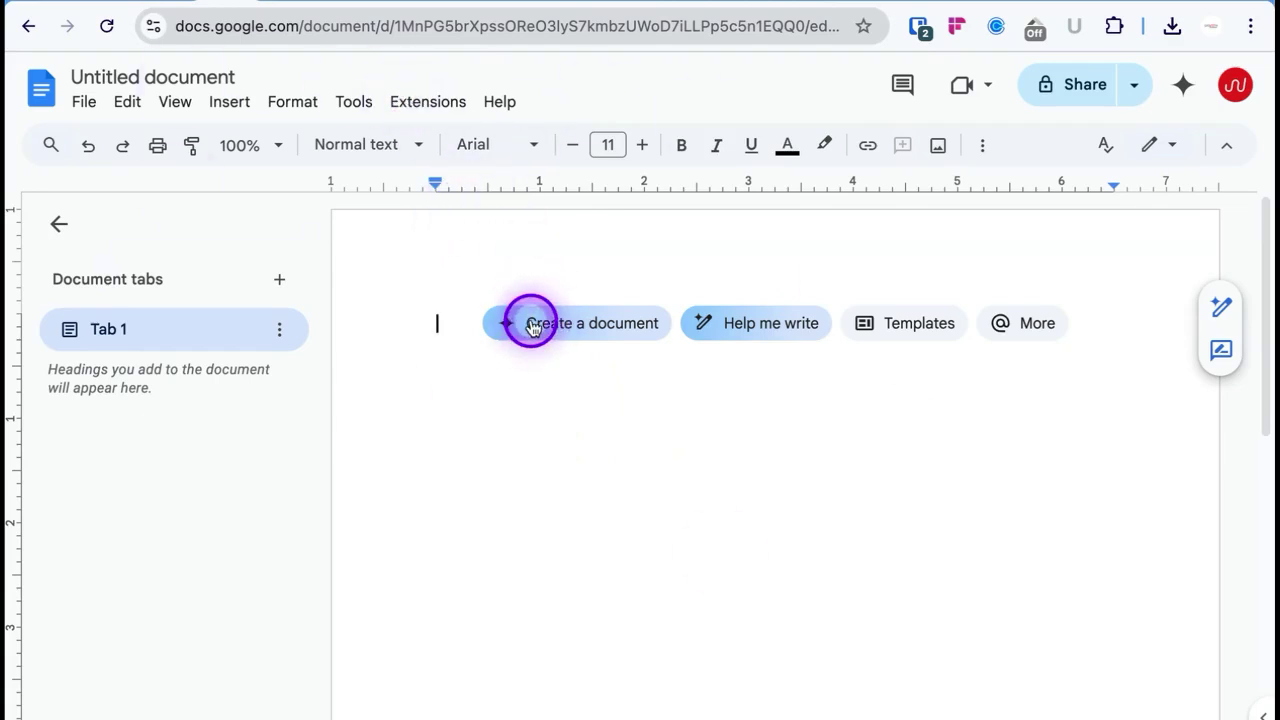
pyautogui.click(583, 320)
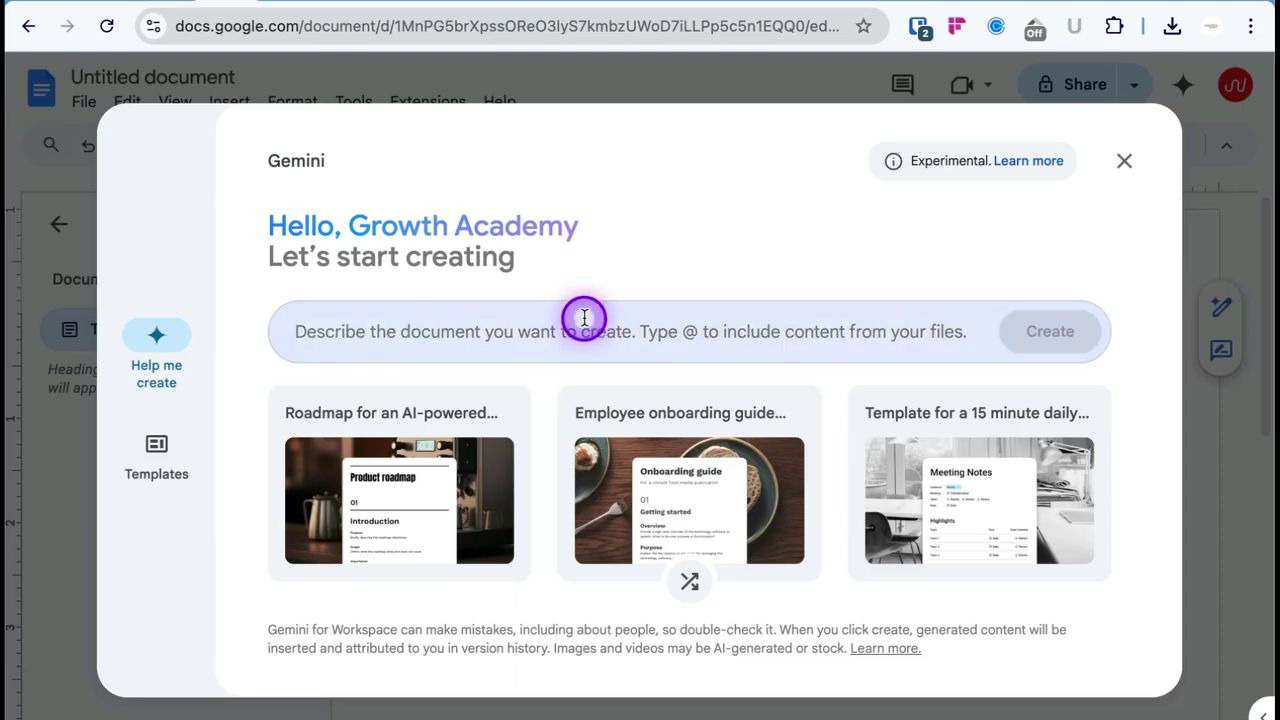
pyautogui.write('Agreement')
pyautogui.press('Return')
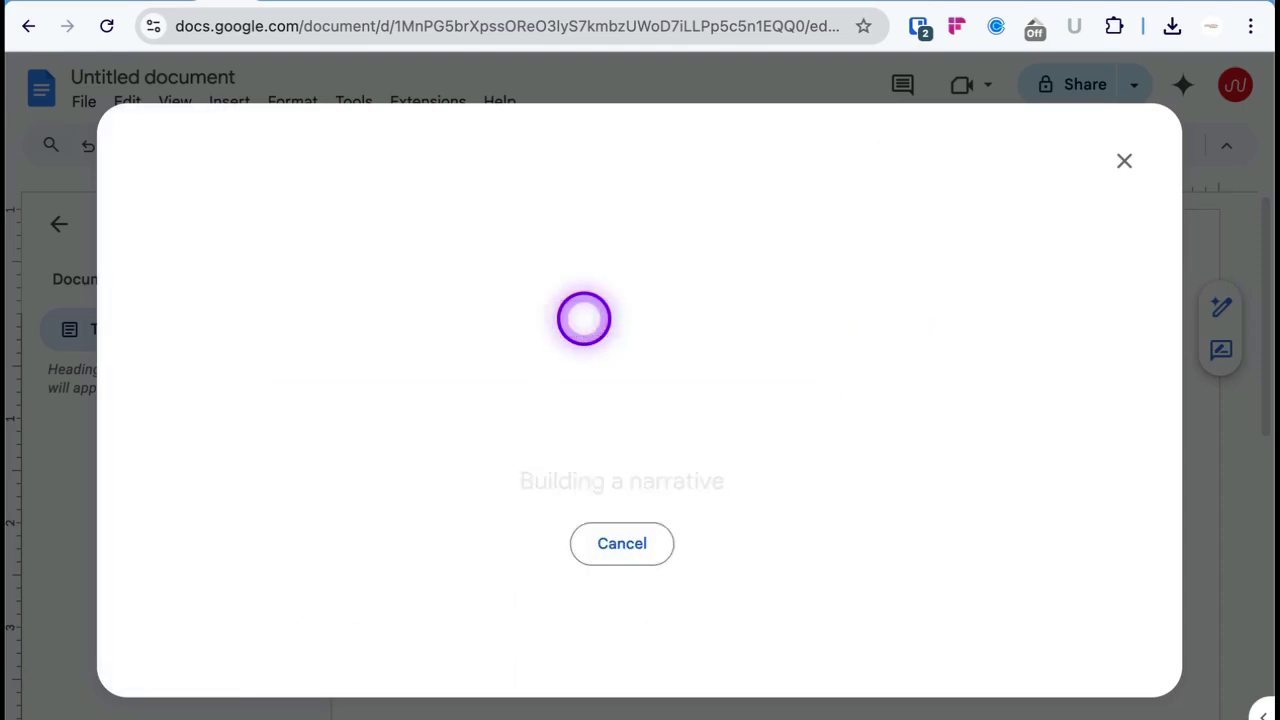
# Step: Check the Agreement's Party 1 signature placeholders, then return to the top and open Tools
pyautogui.scroll(-10, 557, 322)
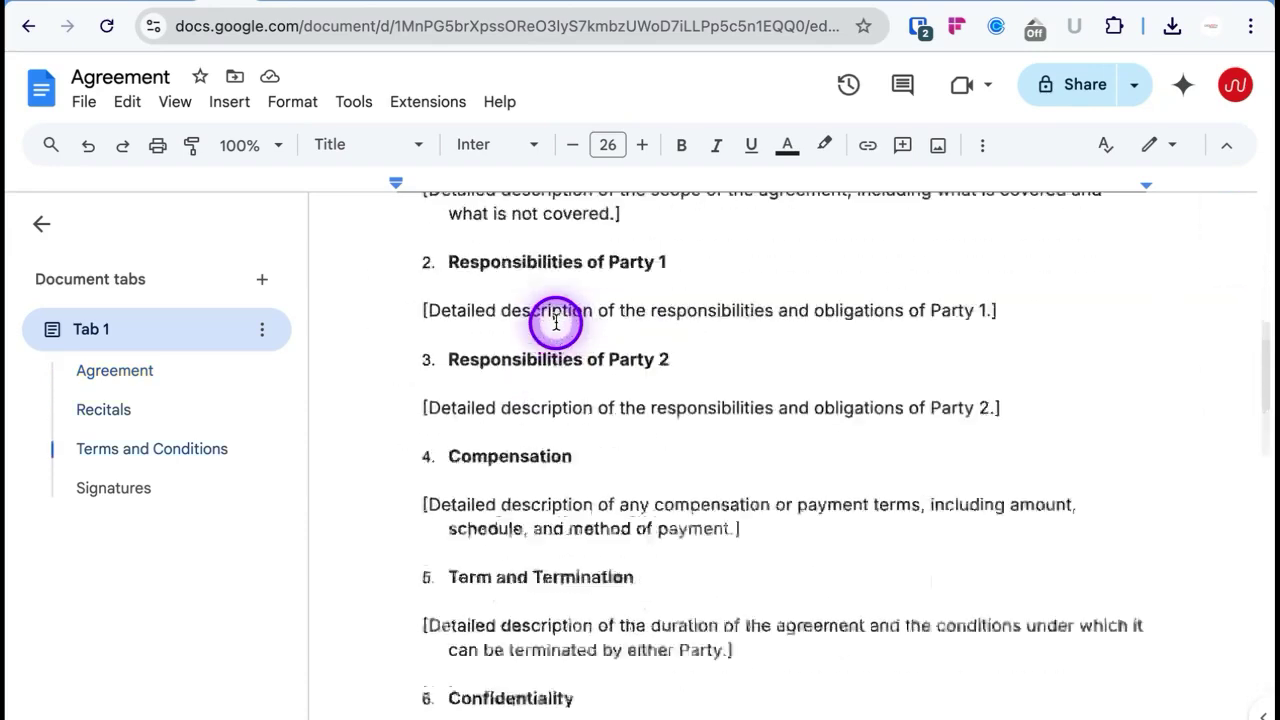
pyautogui.scroll(2, 556, 322)
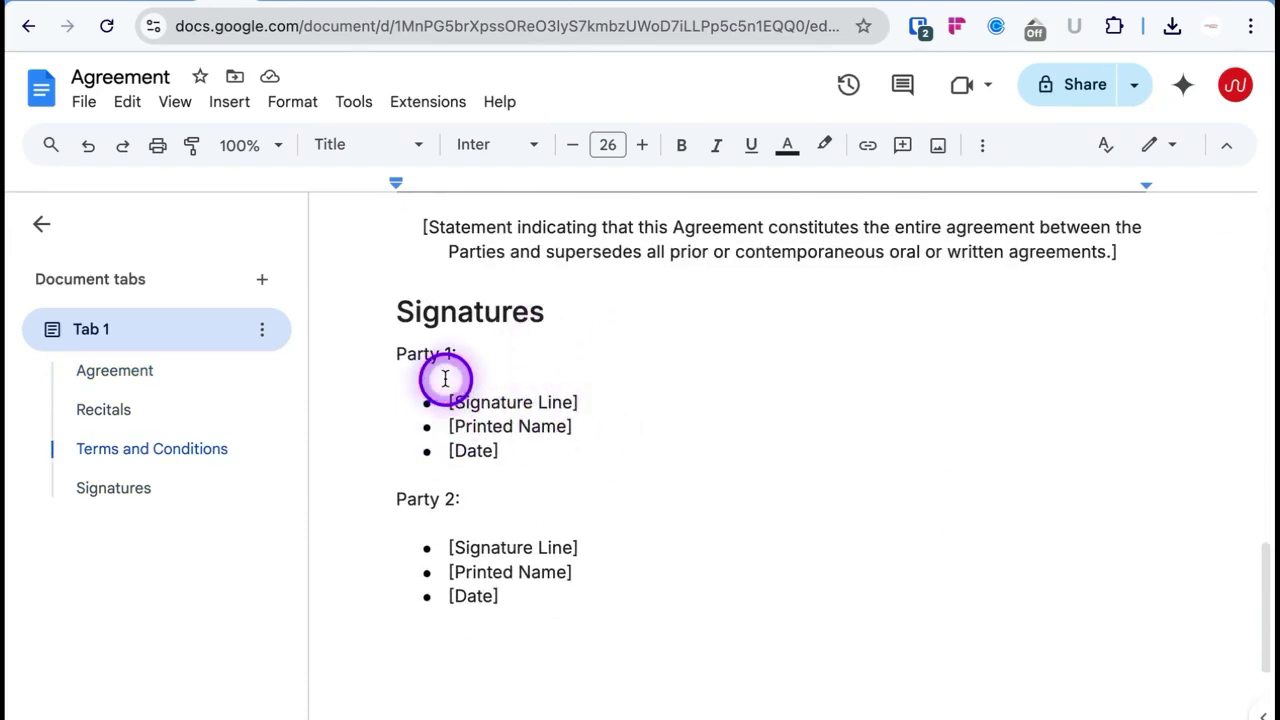
pyautogui.click(580, 426)
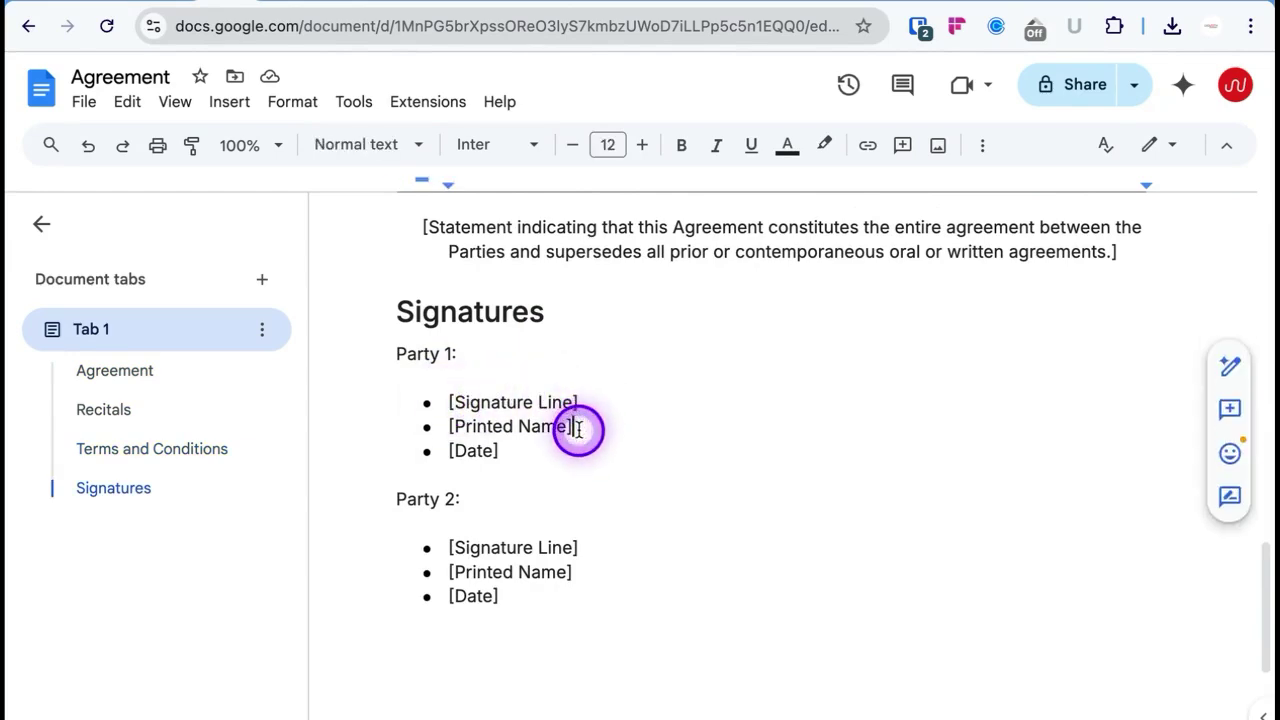
pyautogui.click(571, 455)
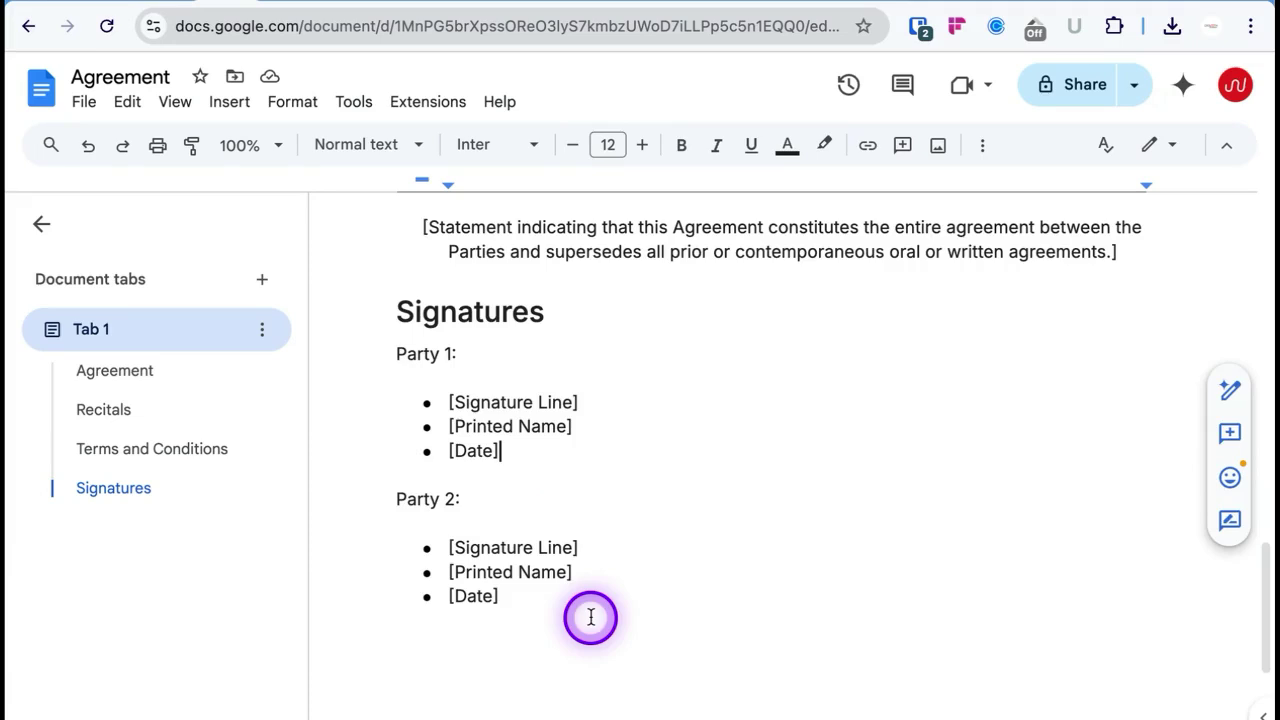
pyautogui.hotkey('ctrl', 'Home')
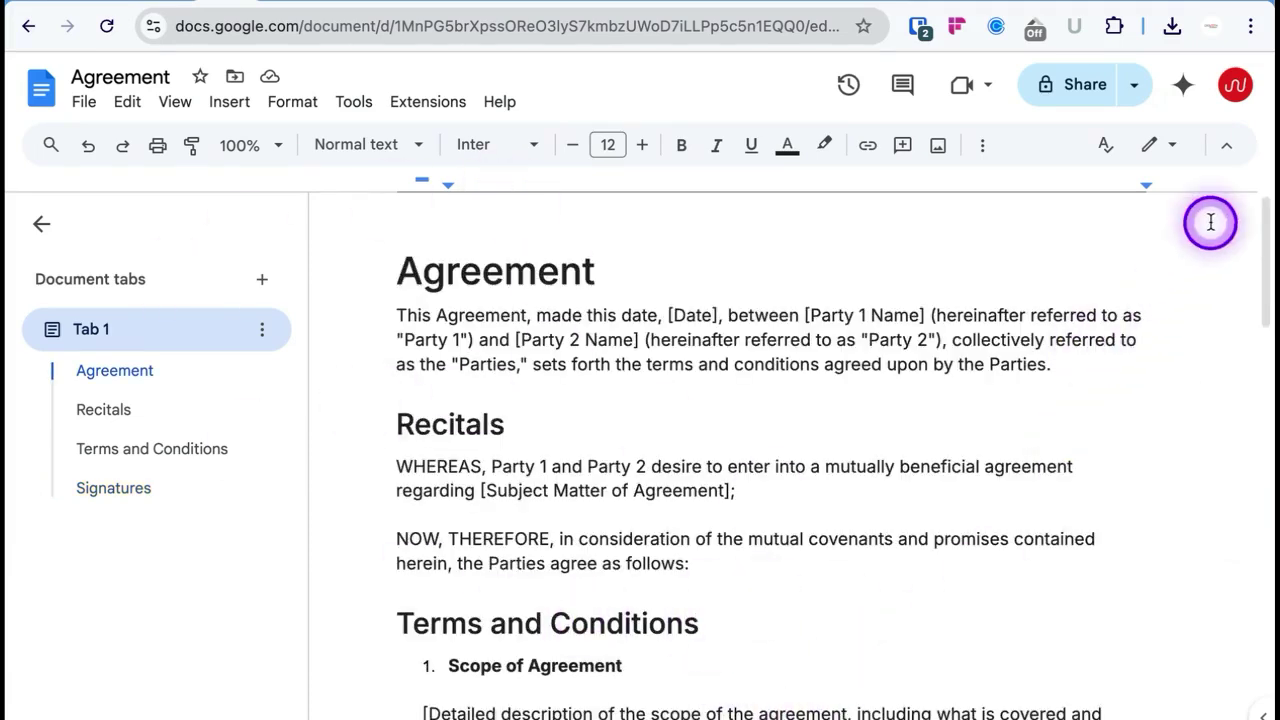
pyautogui.click(355, 101)
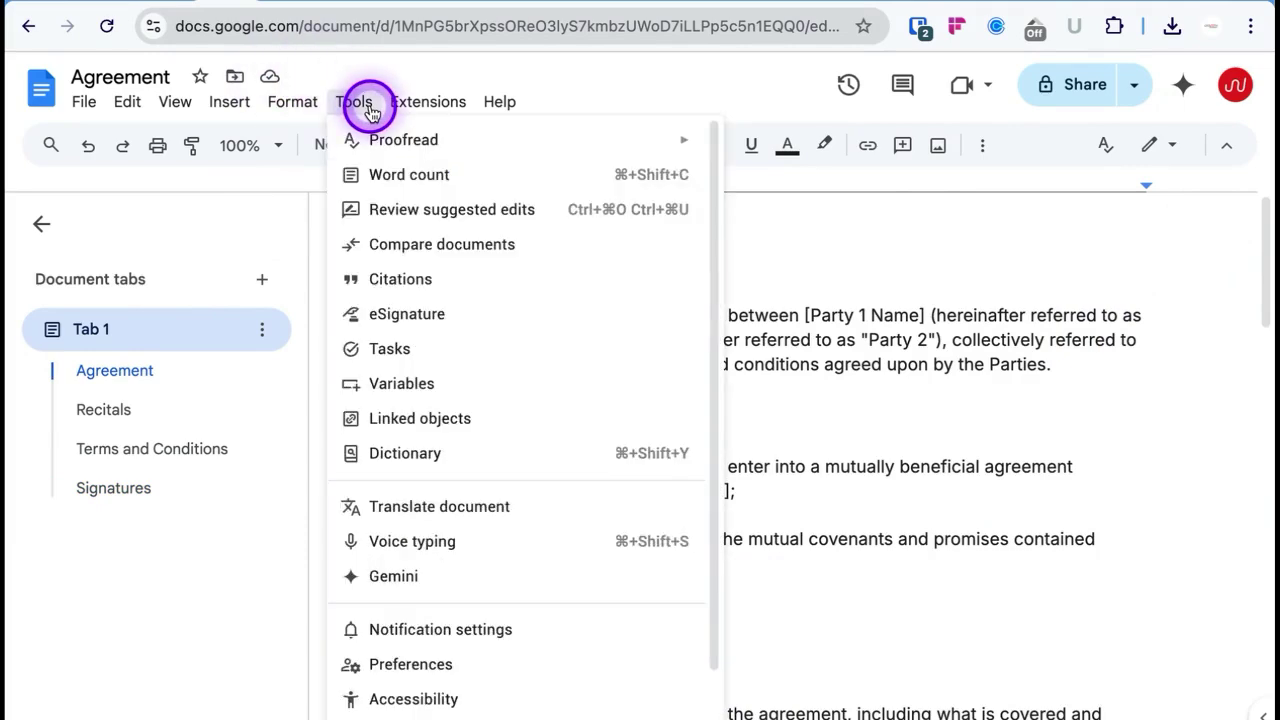
# Step: Open the eSignature panel and add 'Signer 2' next to Signer 1 in Manage signers
pyautogui.click(408, 316)
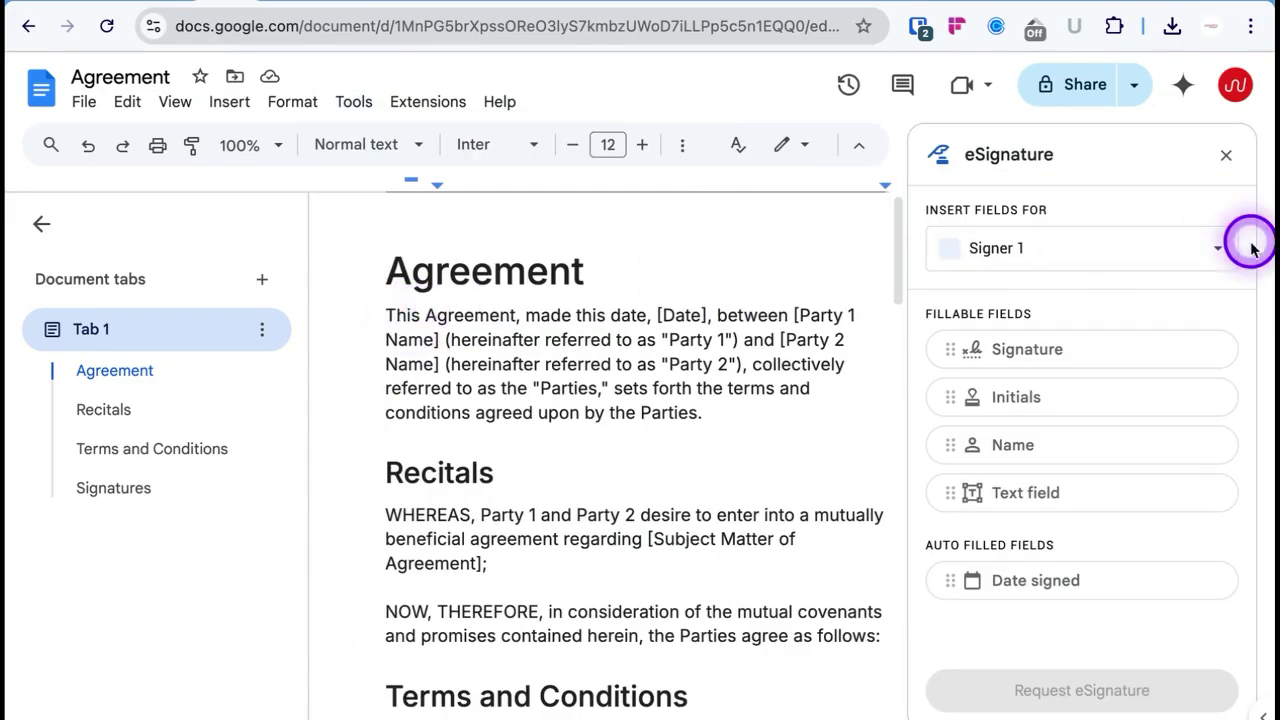
pyautogui.click(1066, 253)
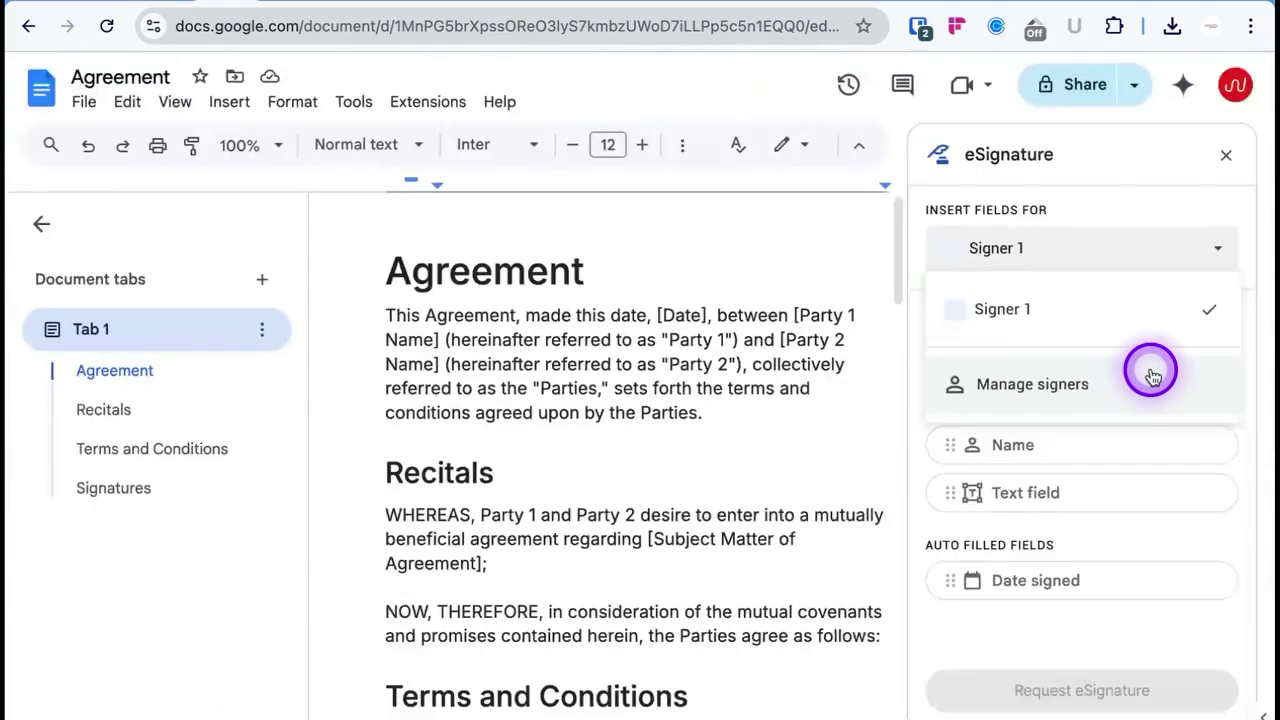
pyautogui.click(1153, 376)
pyautogui.moveTo(629, 271); pyautogui.dragTo(362, 269)
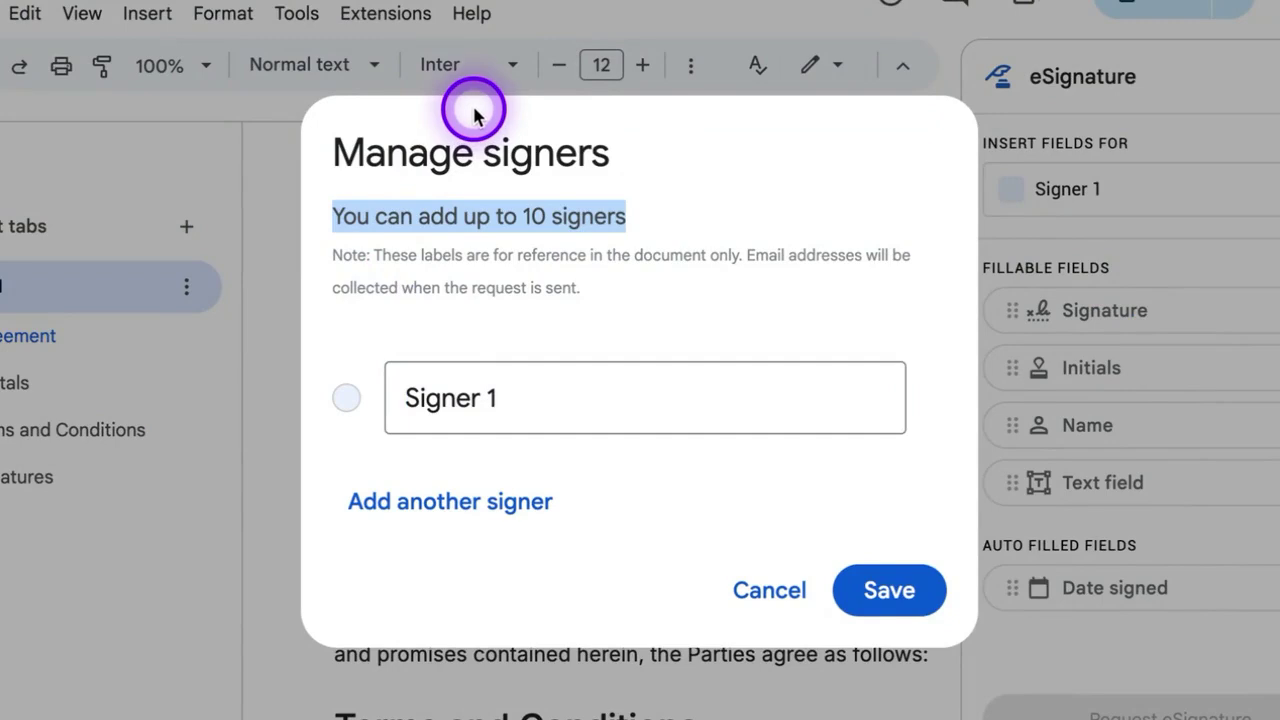
pyautogui.click(543, 402)
pyautogui.click(537, 495)
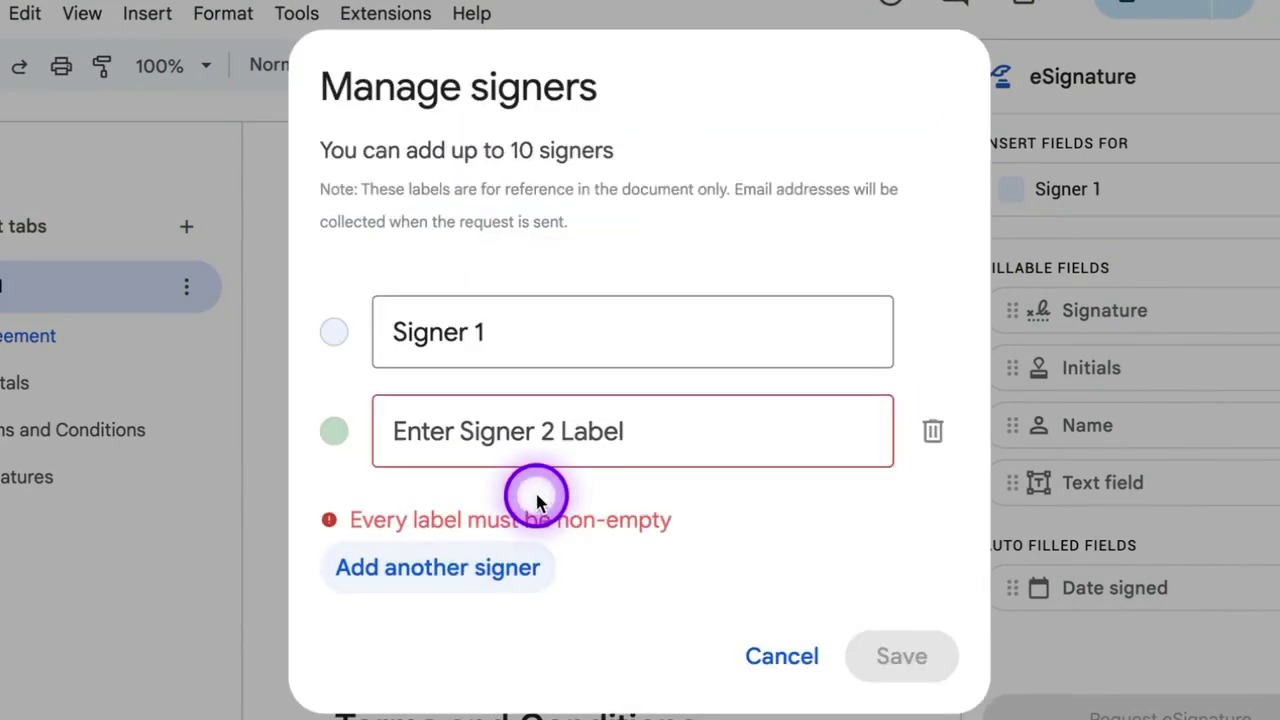
pyautogui.click(530, 430)
pyautogui.write('Signer 2')
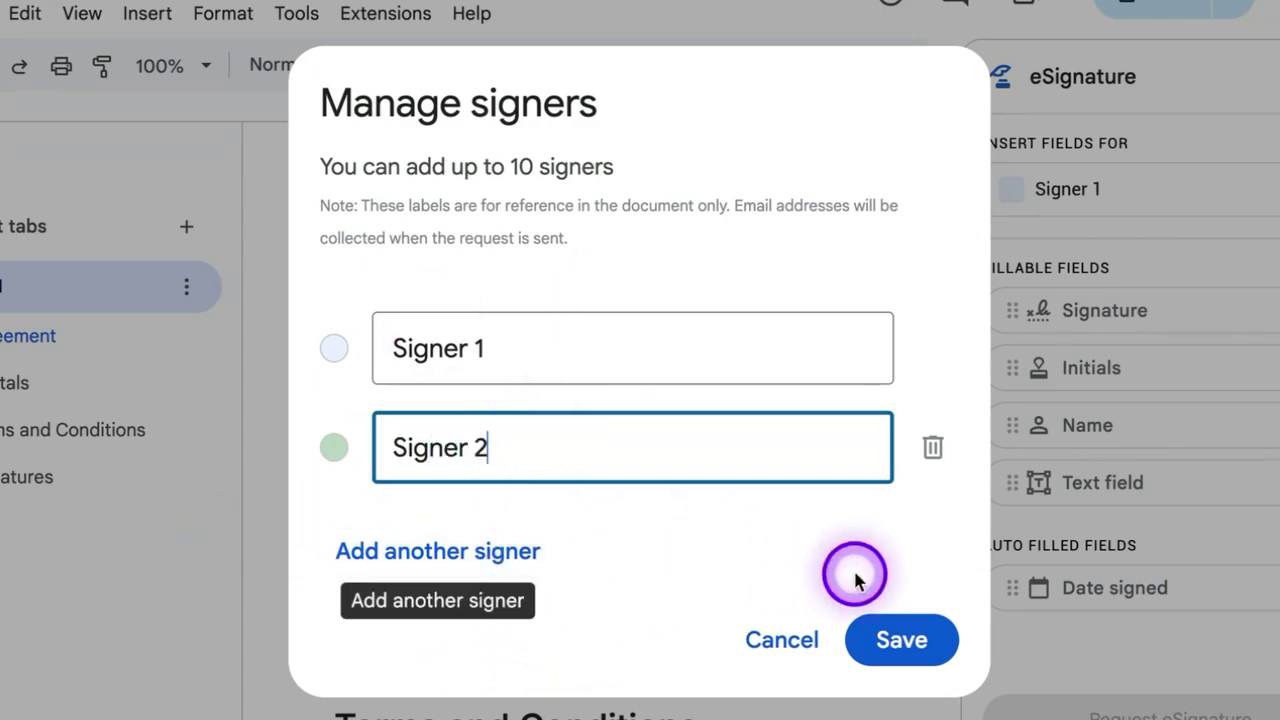
pyautogui.click(905, 641)
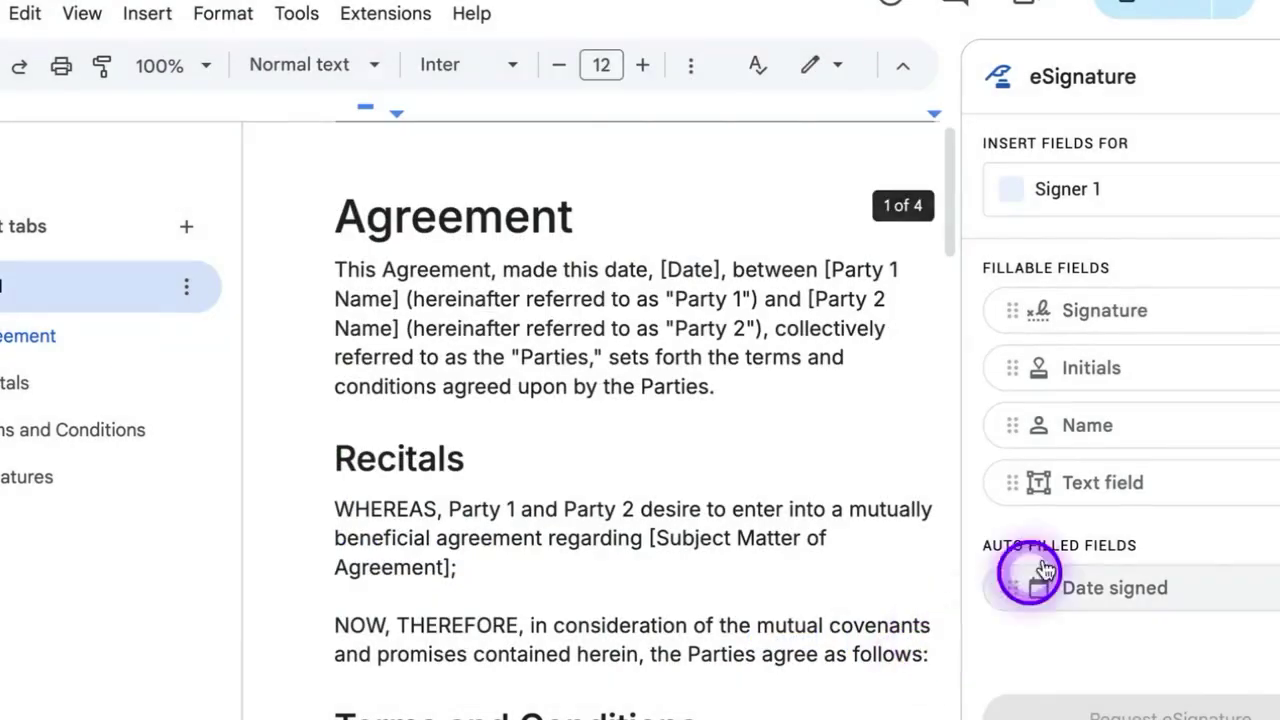
# Step: Replace Party 1's placeholder lines with Signer 1 Signature, Name and Date signed fields
pyautogui.scroll(-13, 718, 485)
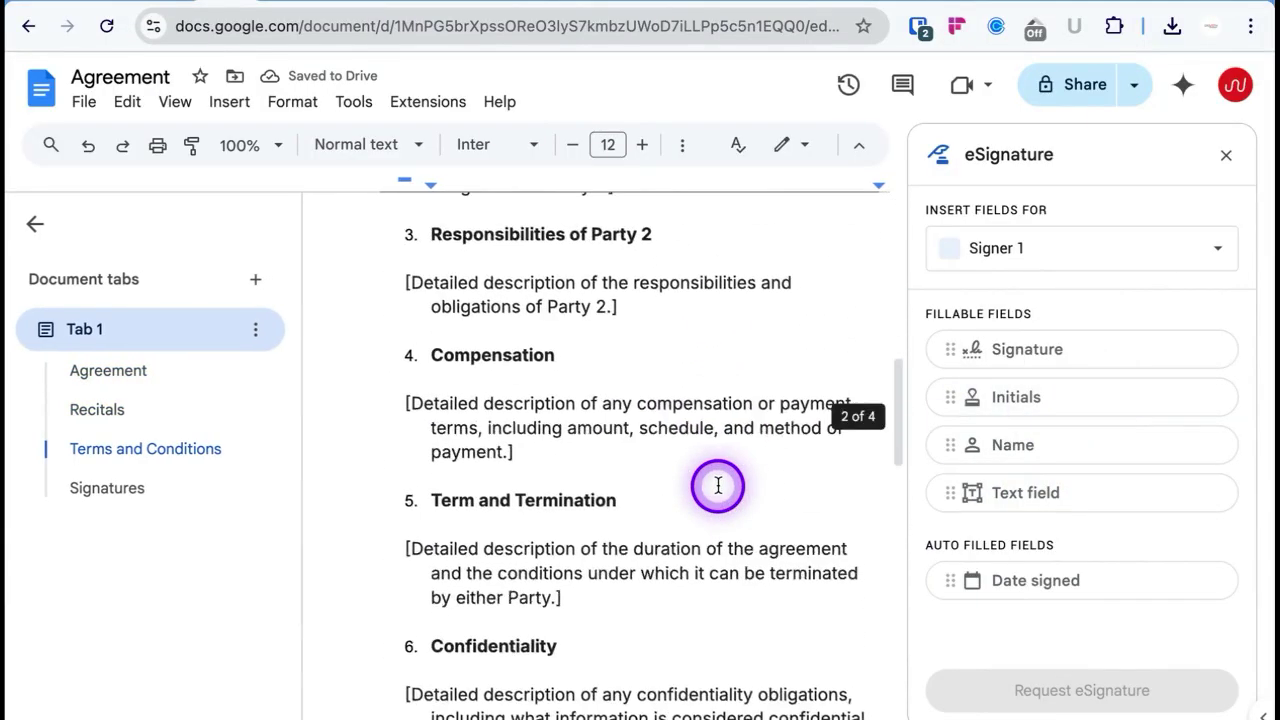
pyautogui.scroll(-10, 718, 485)
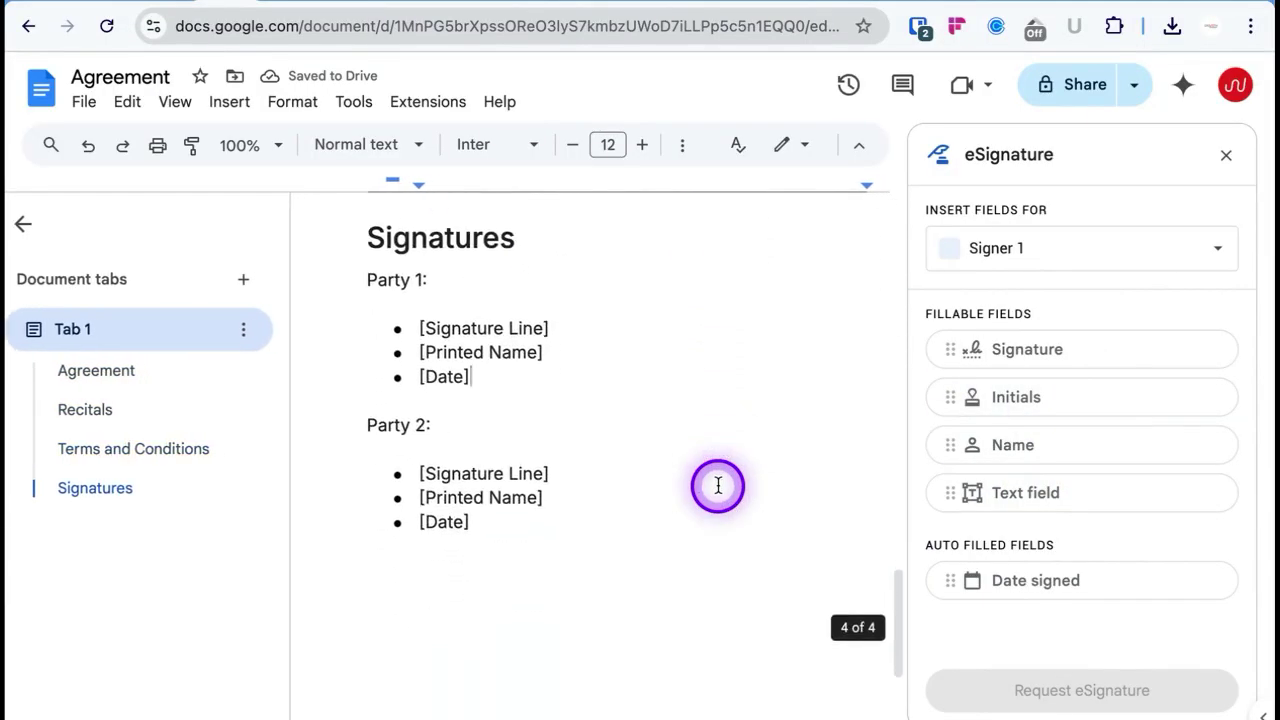
pyautogui.click(571, 330)
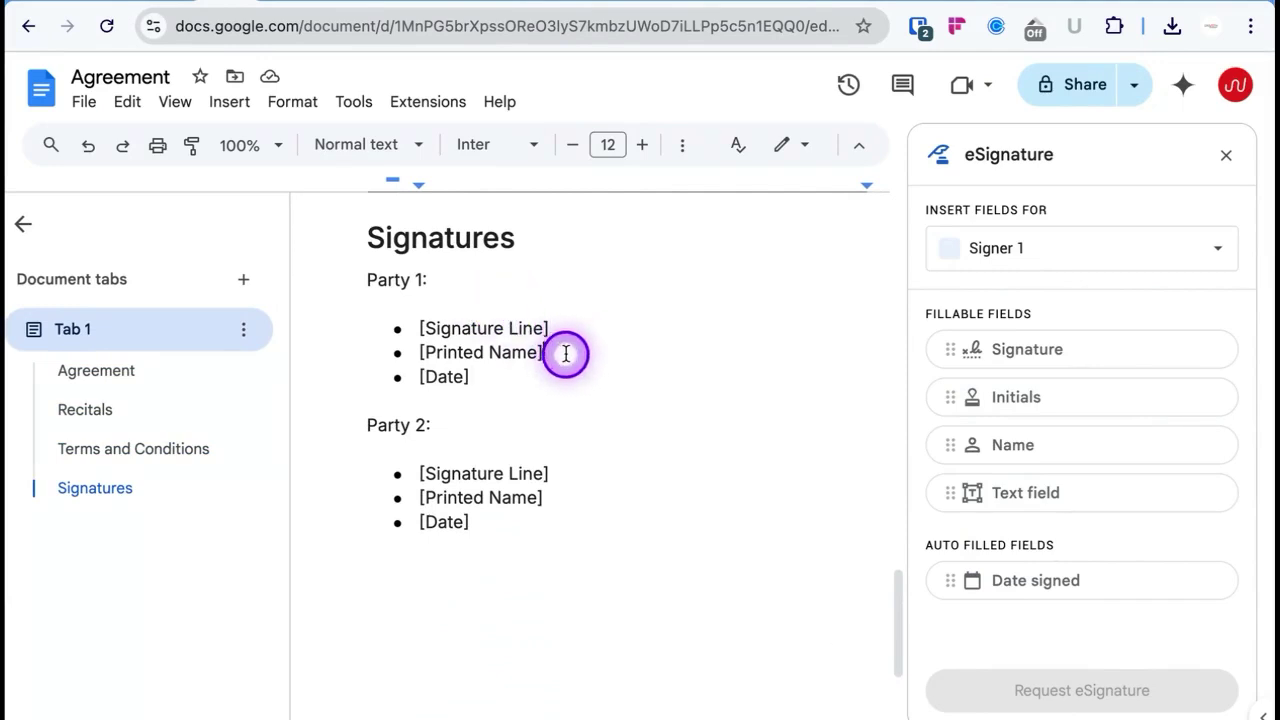
pyautogui.doubleClick(558, 372)
pyautogui.moveTo(585, 330); pyautogui.dragTo(430, 350)
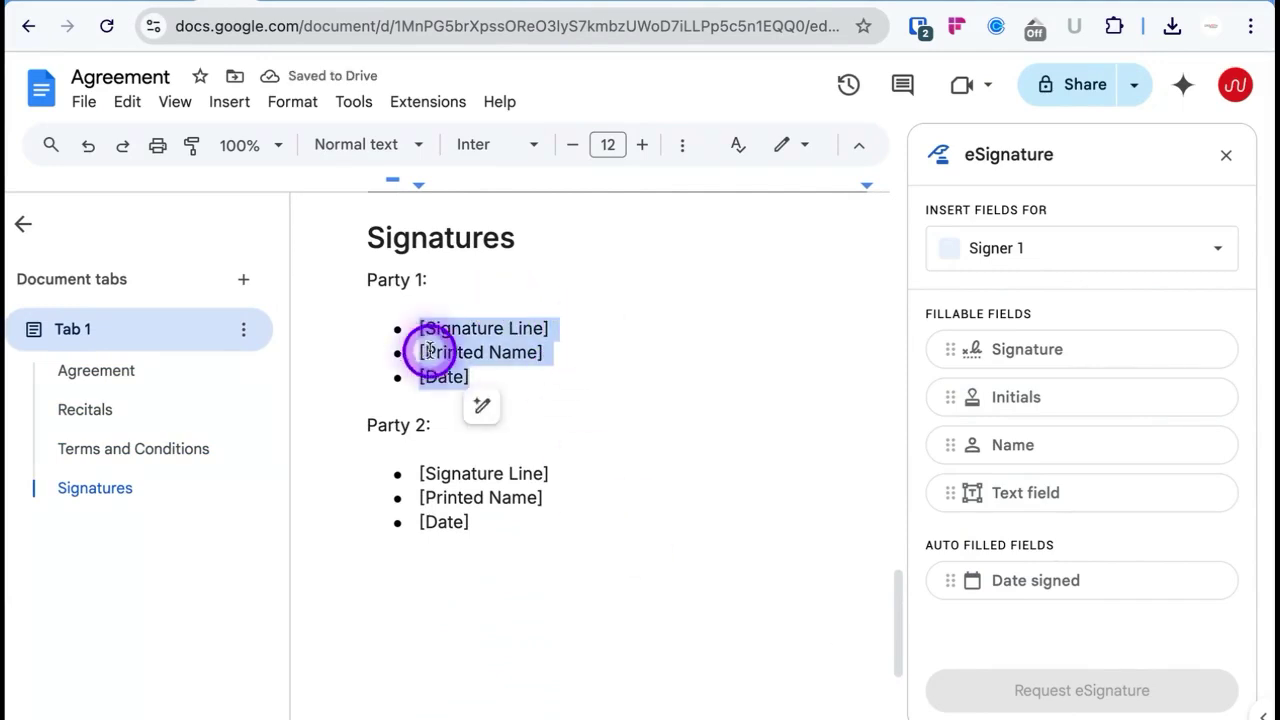
pyautogui.press('BackSpace')
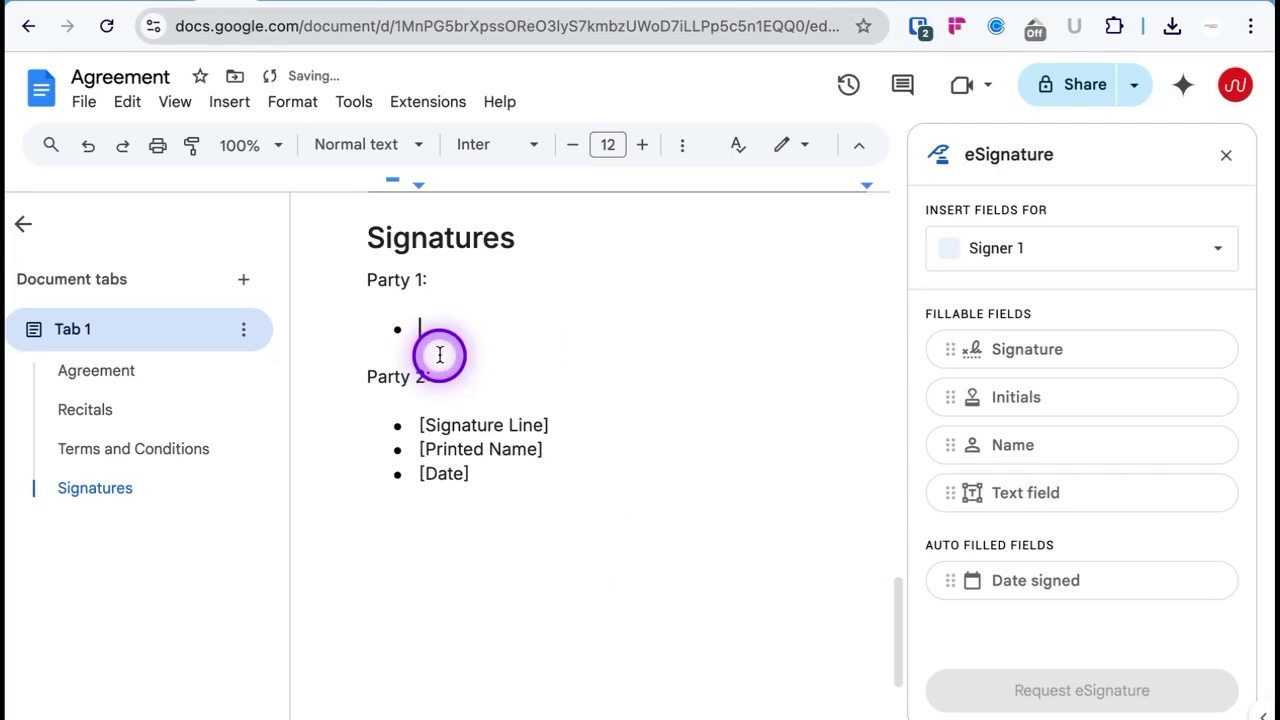
pyautogui.click(1129, 353)
pyautogui.press('Return')
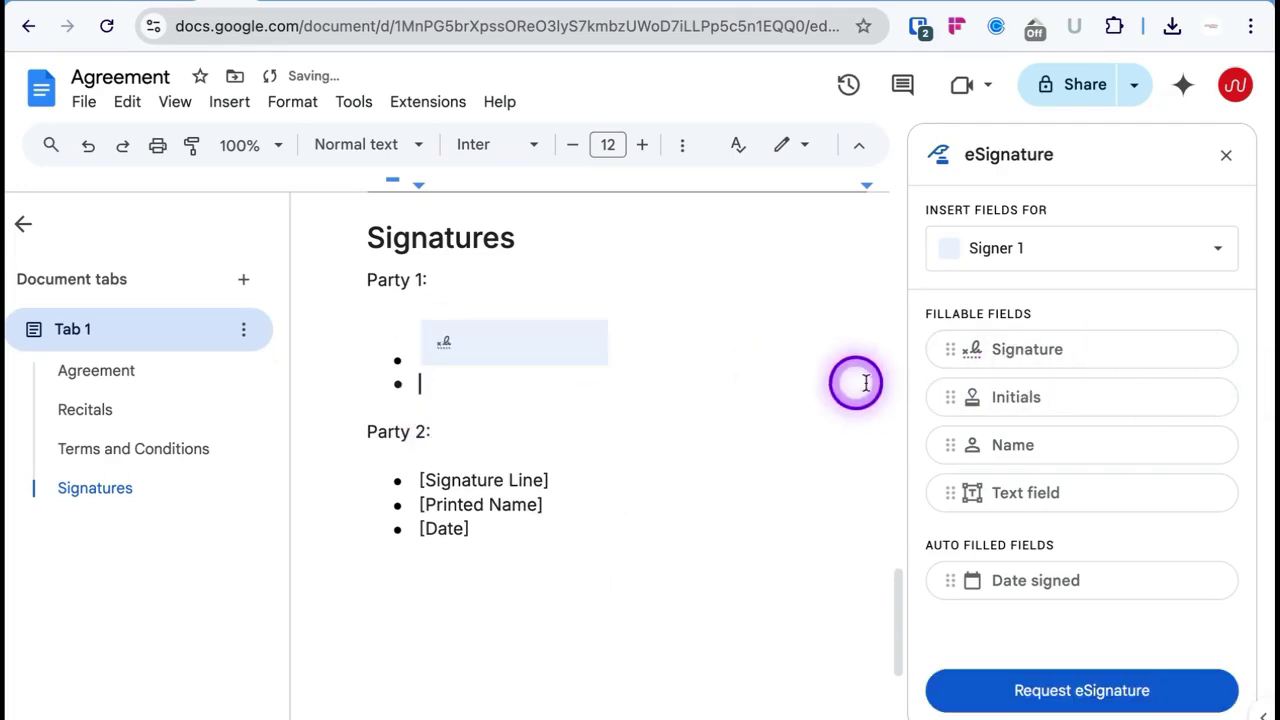
pyautogui.click(1008, 446)
pyautogui.press('Return')
pyautogui.click(1017, 580)
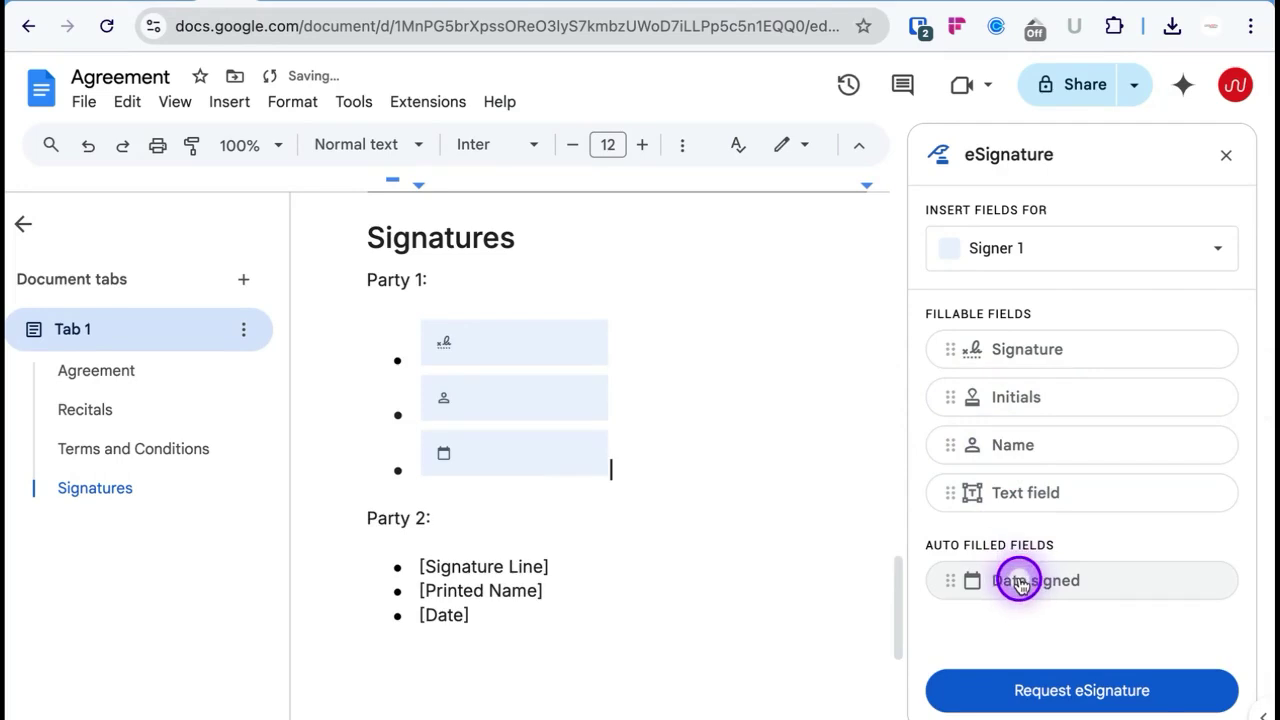
# Step: Replace Party 2's placeholders with Signer 2 Signature, Name and Date signed fields
pyautogui.moveTo(476, 613); pyautogui.dragTo(417, 557)
pyautogui.press('BackSpace')
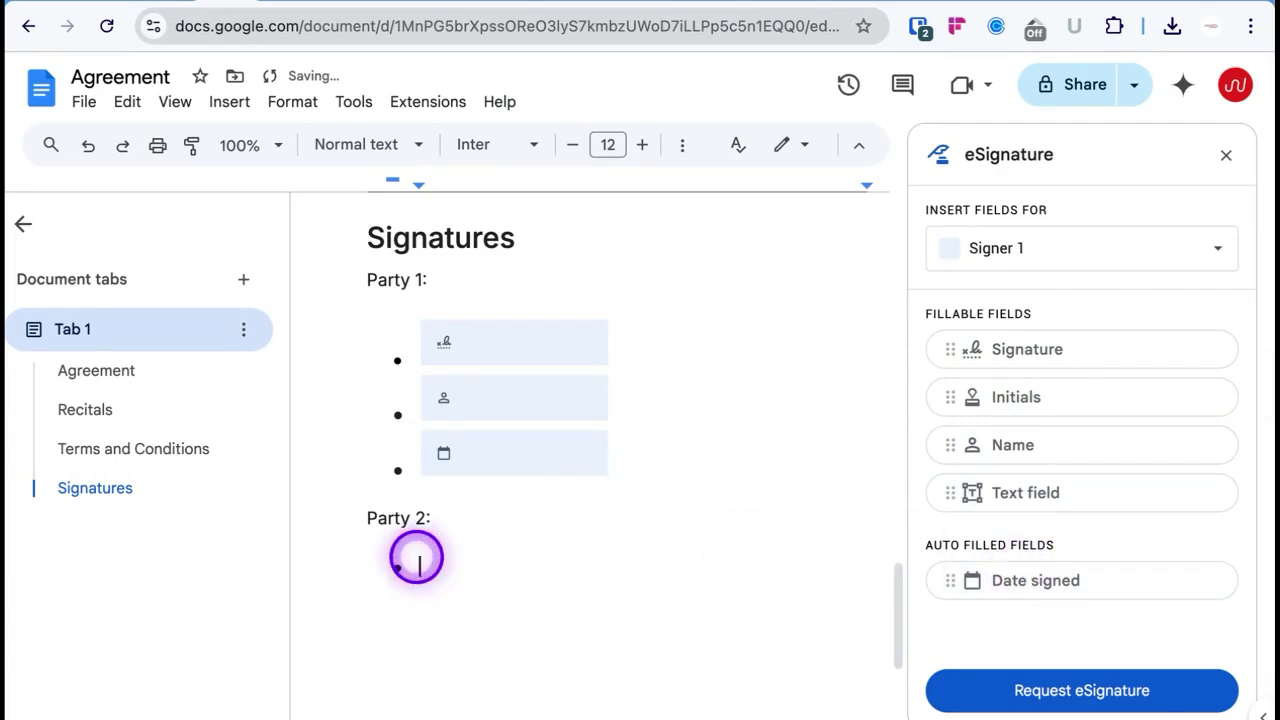
pyautogui.click(996, 255)
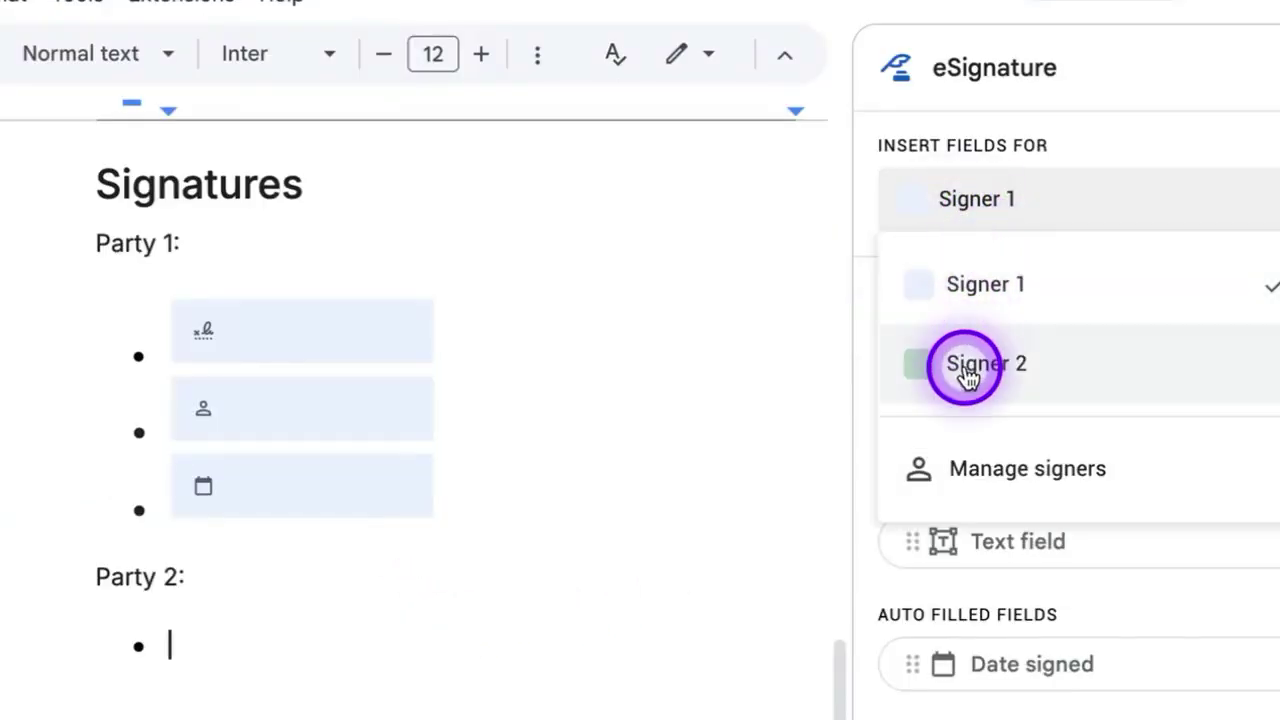
pyautogui.click(1046, 371)
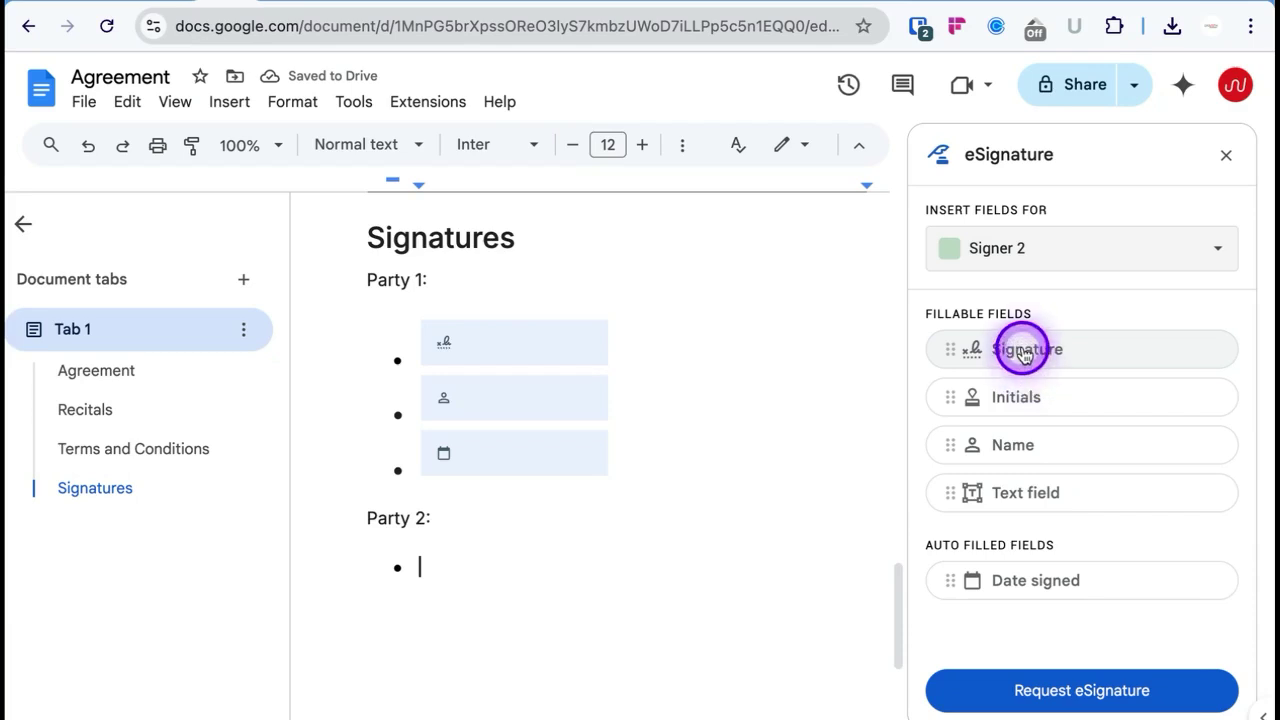
pyautogui.click(1022, 352)
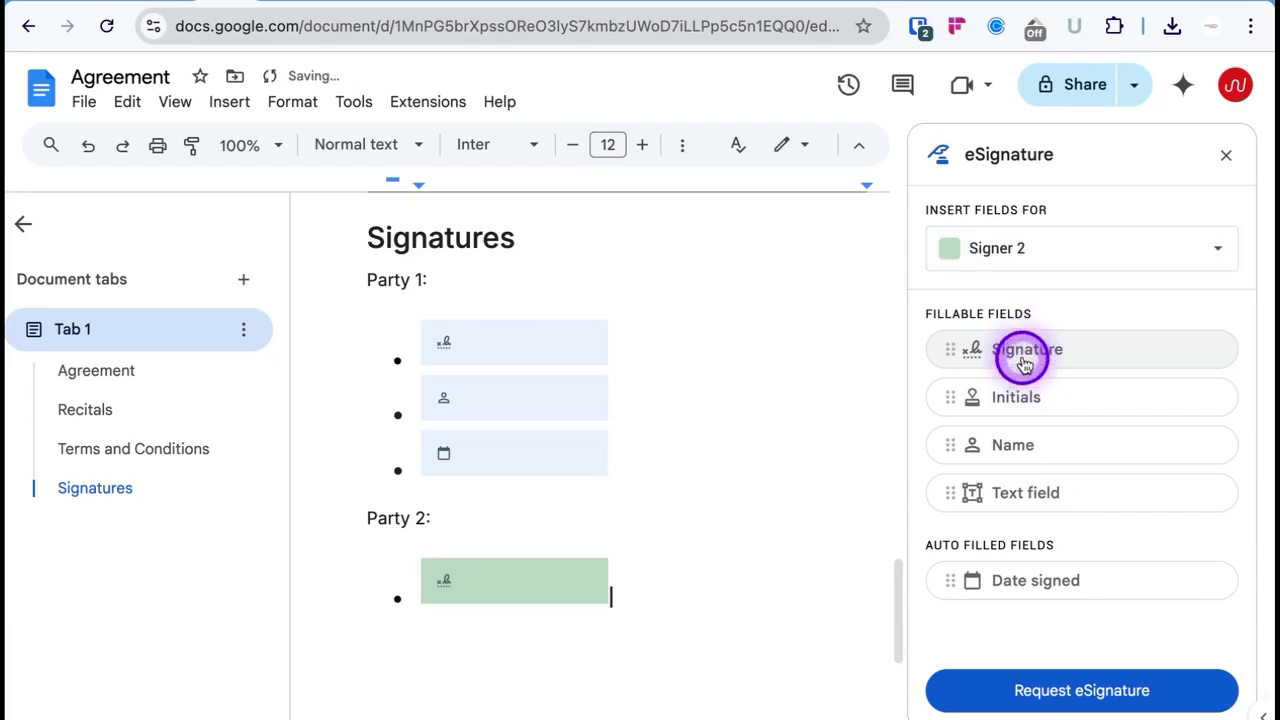
pyautogui.click(994, 447)
pyautogui.click(1023, 580)
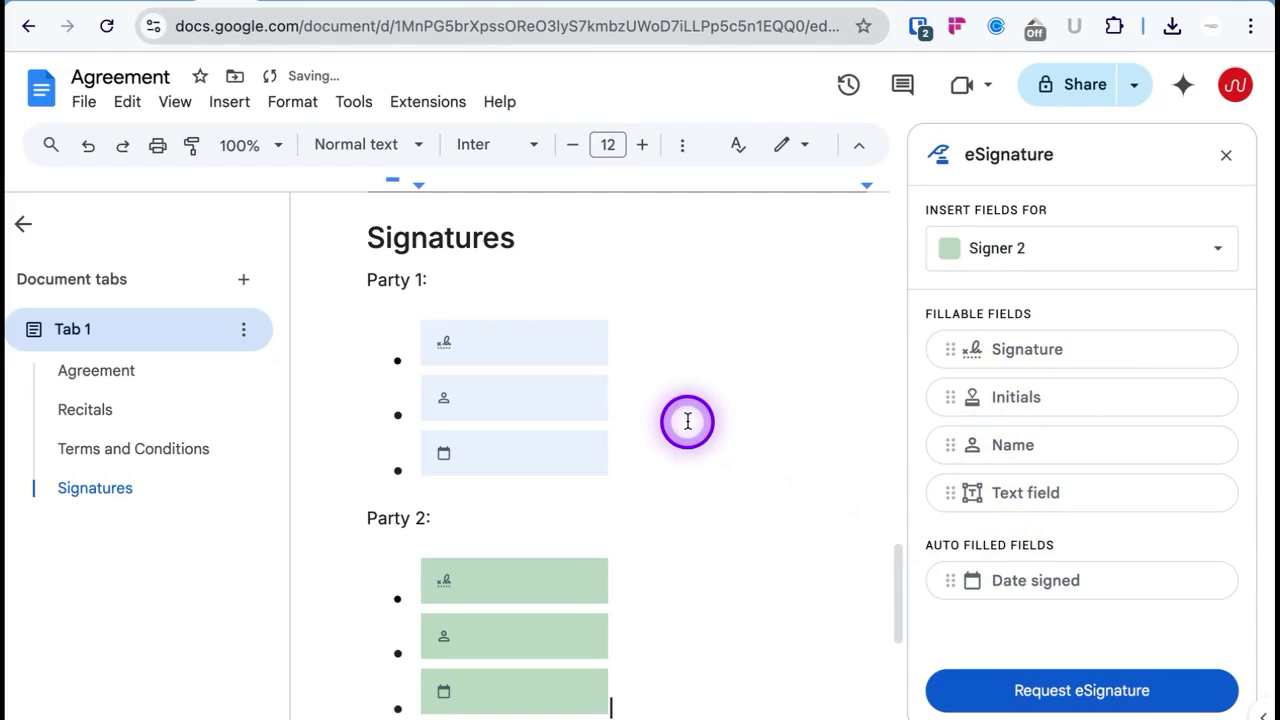
# Step: Review the fields and begin requesting eSignatures on the Agreement
pyautogui.scroll(-2, 688, 421)
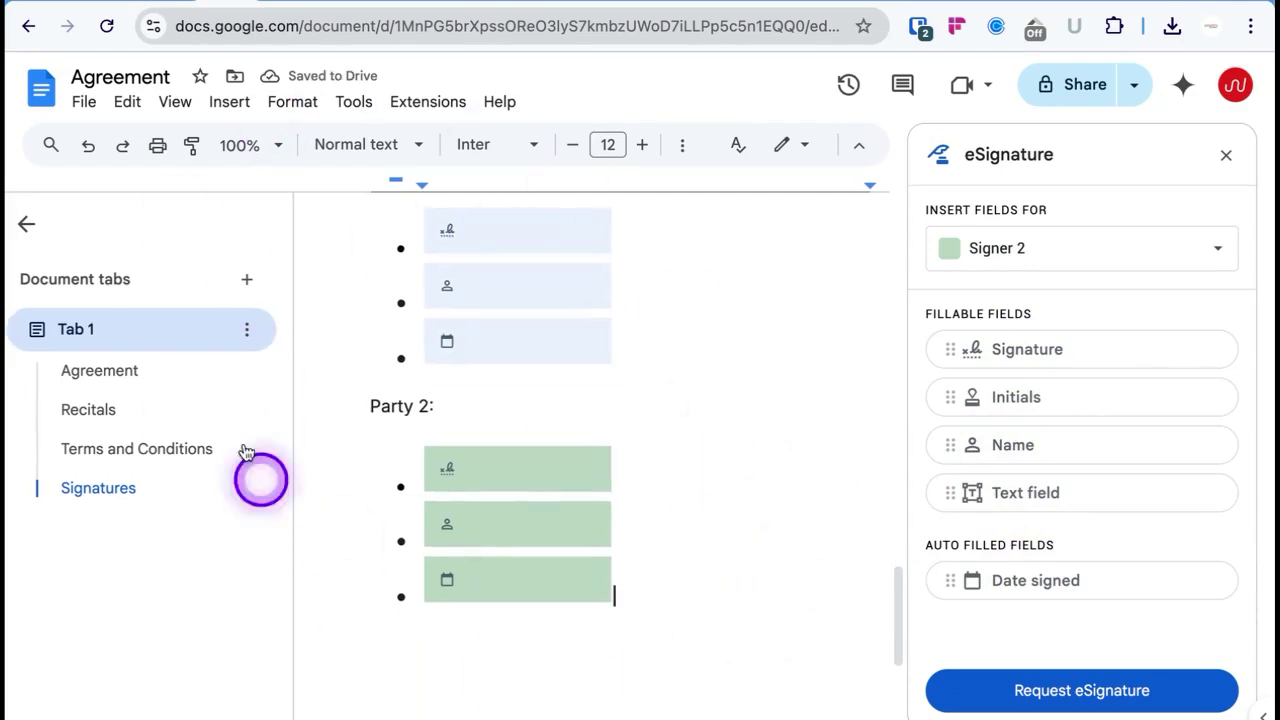
pyautogui.scroll(2, 466, 449)
pyautogui.scroll(-1, 700, 390)
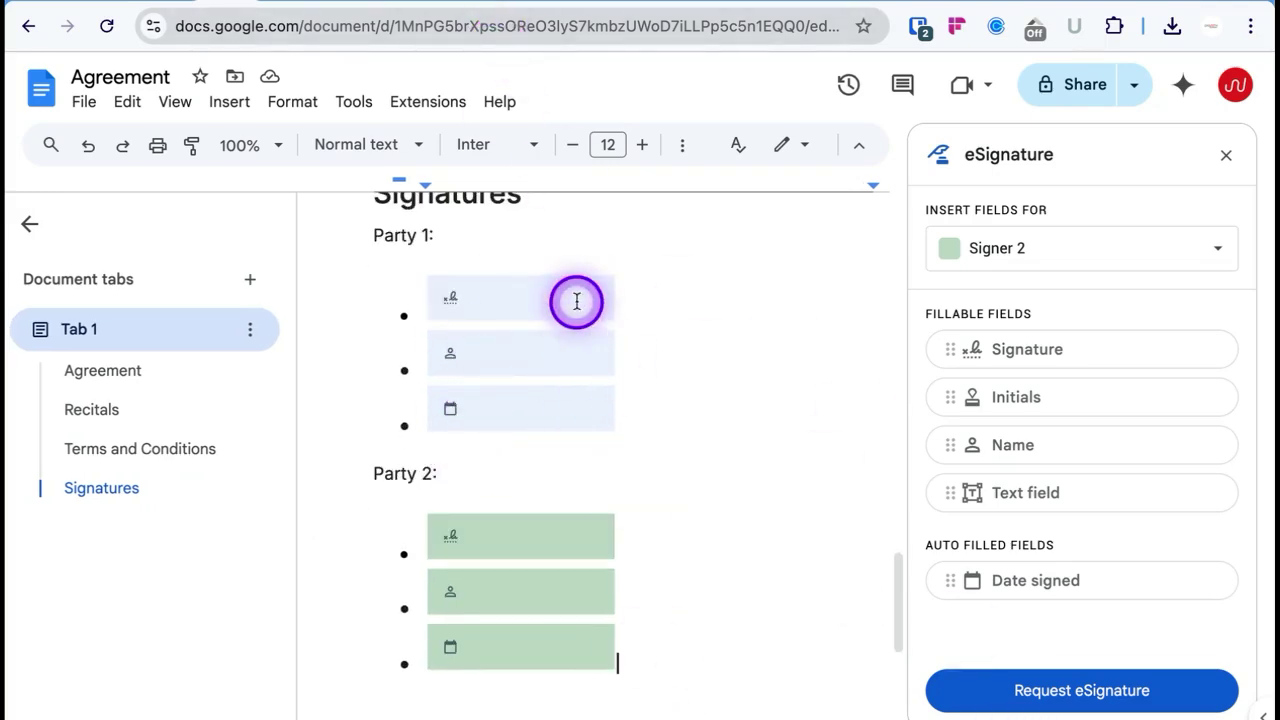
pyautogui.click(1163, 694)
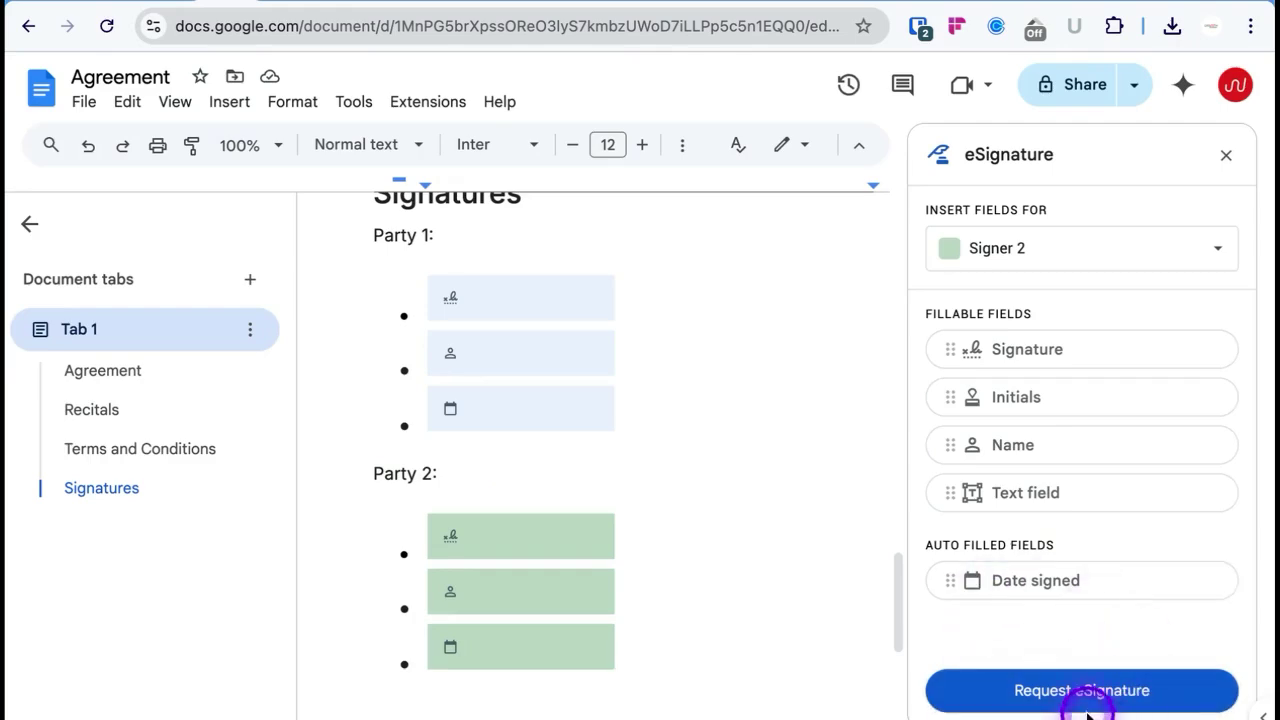
# Step: Send the eSignature request to both signers' emails with the message 'hello how are you doing!'
pyautogui.click(1088, 705)
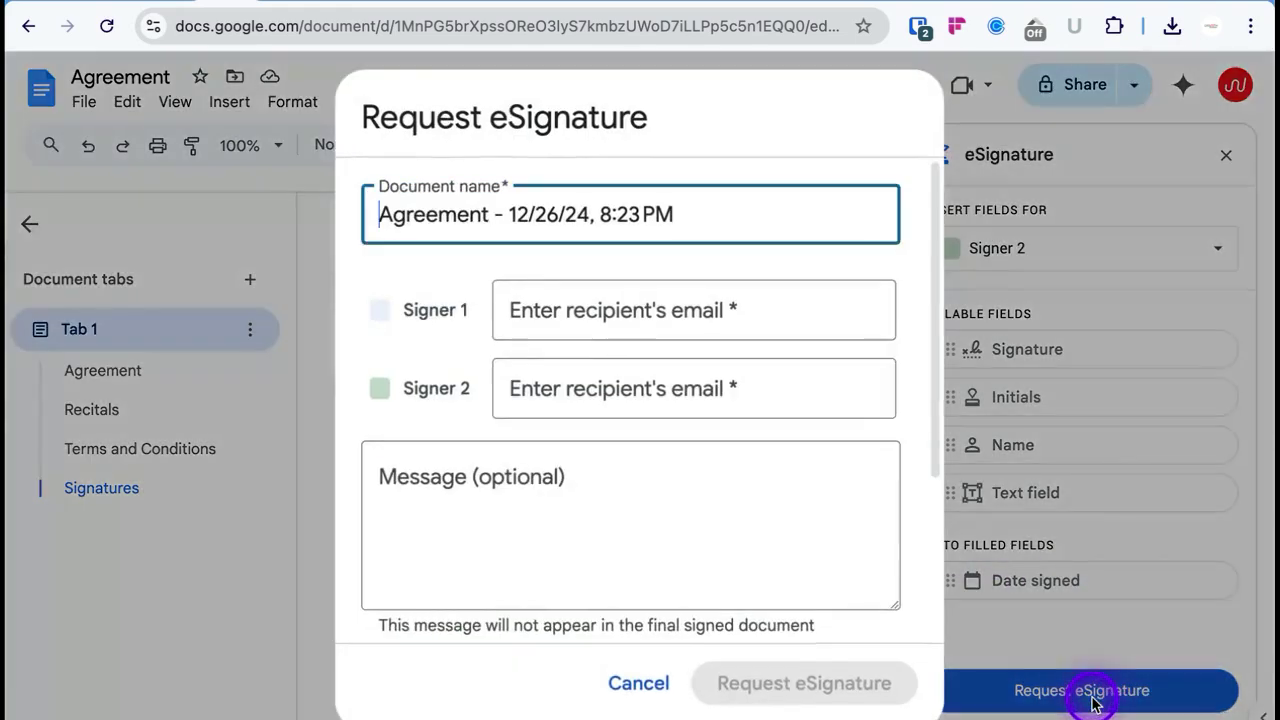
pyautogui.click(690, 312)
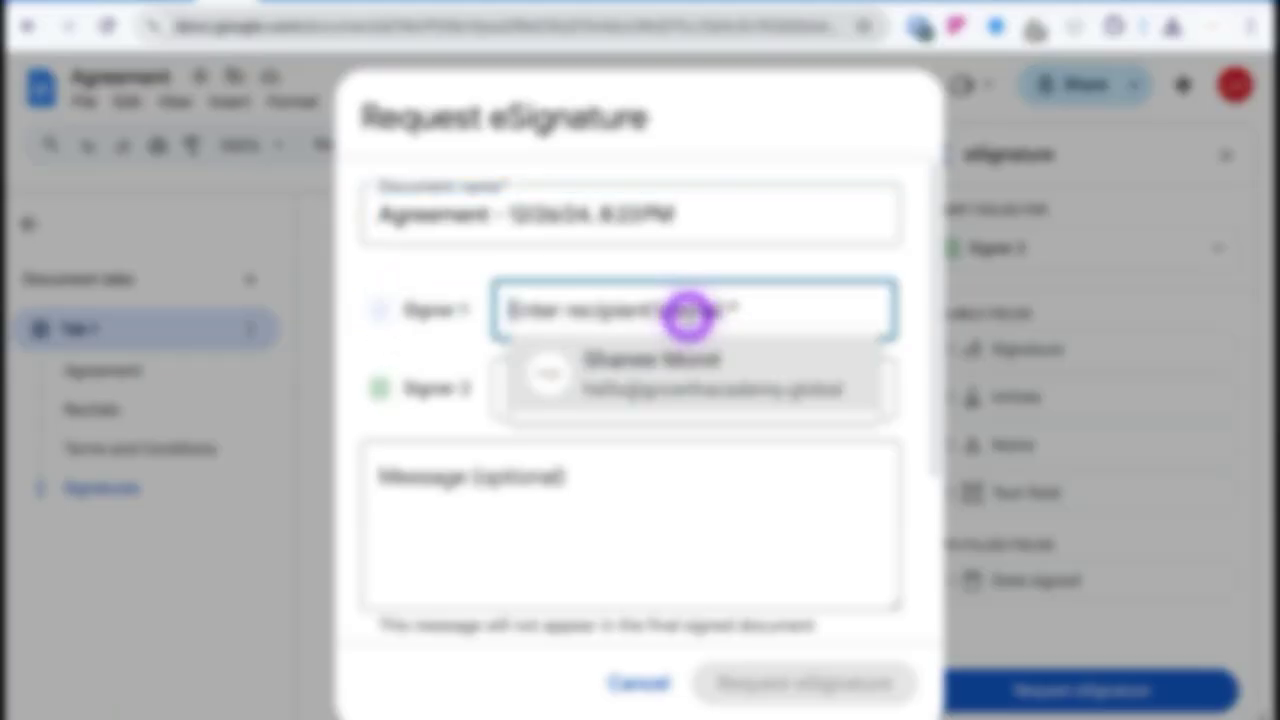
pyautogui.click(691, 368)
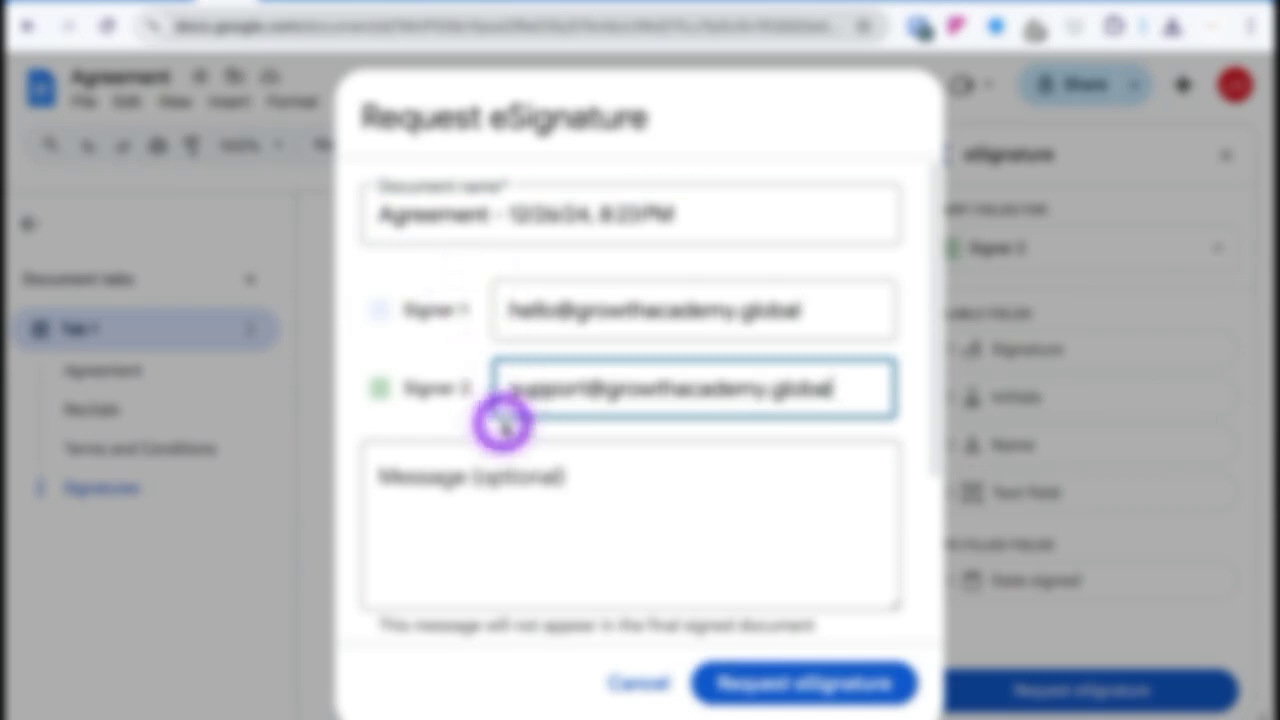
pyautogui.click(657, 477)
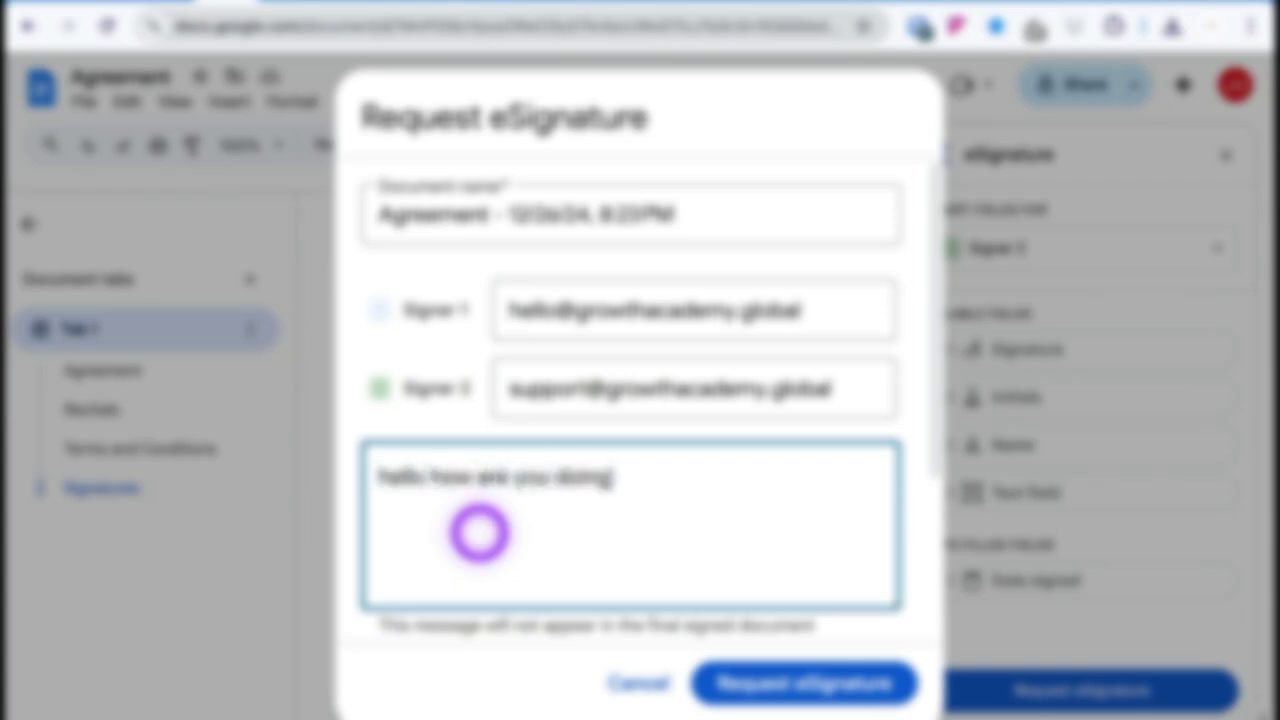
pyautogui.click(829, 679)
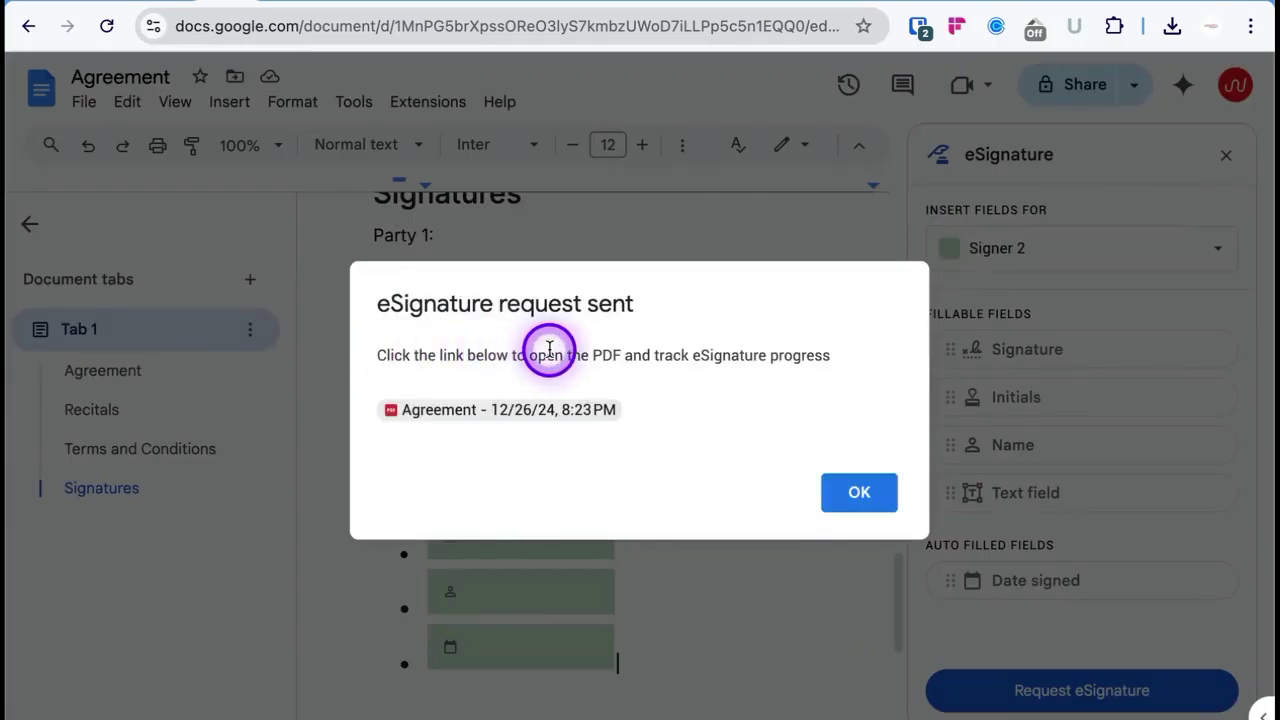
# Step: Open the Agreement PDF in Drive and scroll through it, still marked Signature pending
pyautogui.click(535, 411)
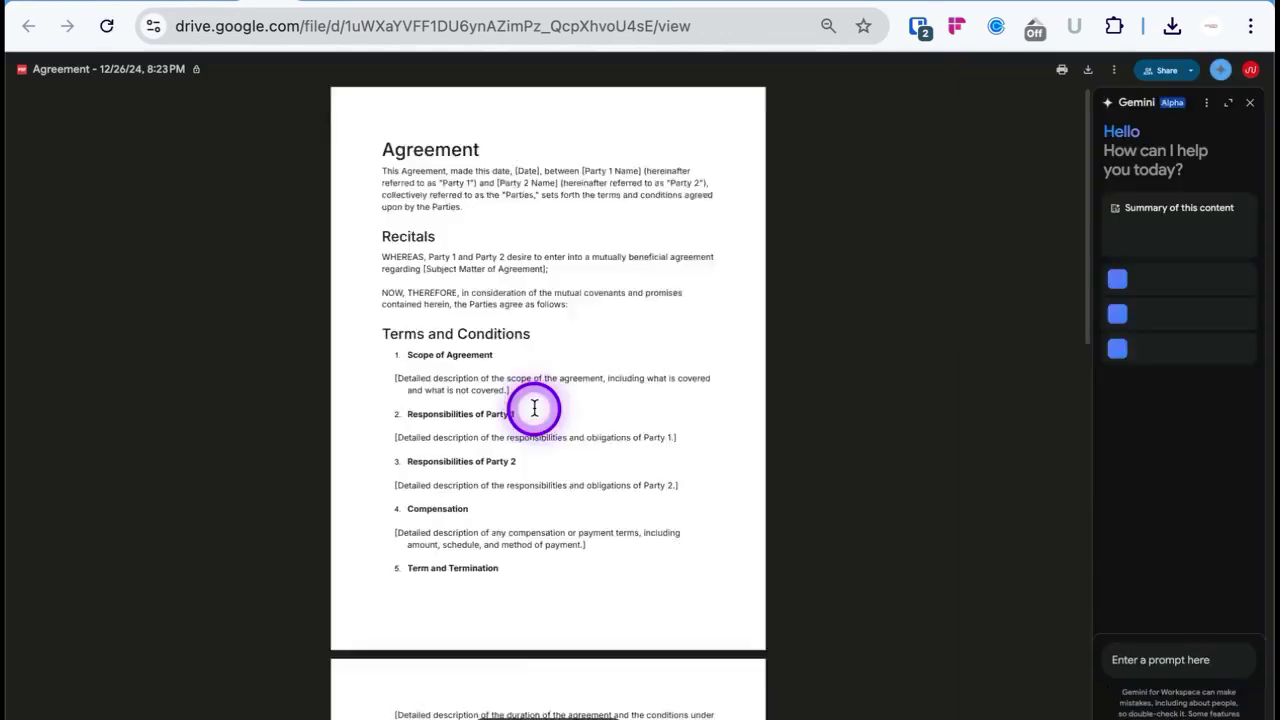
pyautogui.scroll(-1, 560, 498)
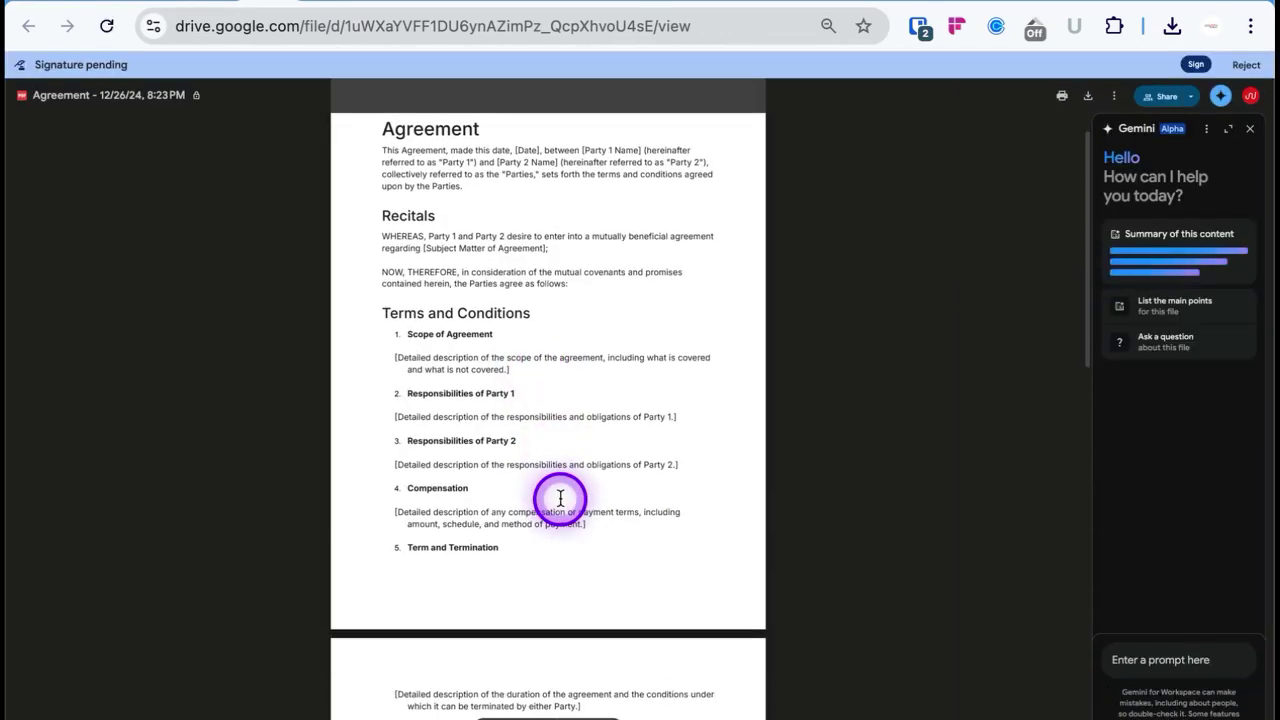
pyautogui.scroll(-10, 560, 498)
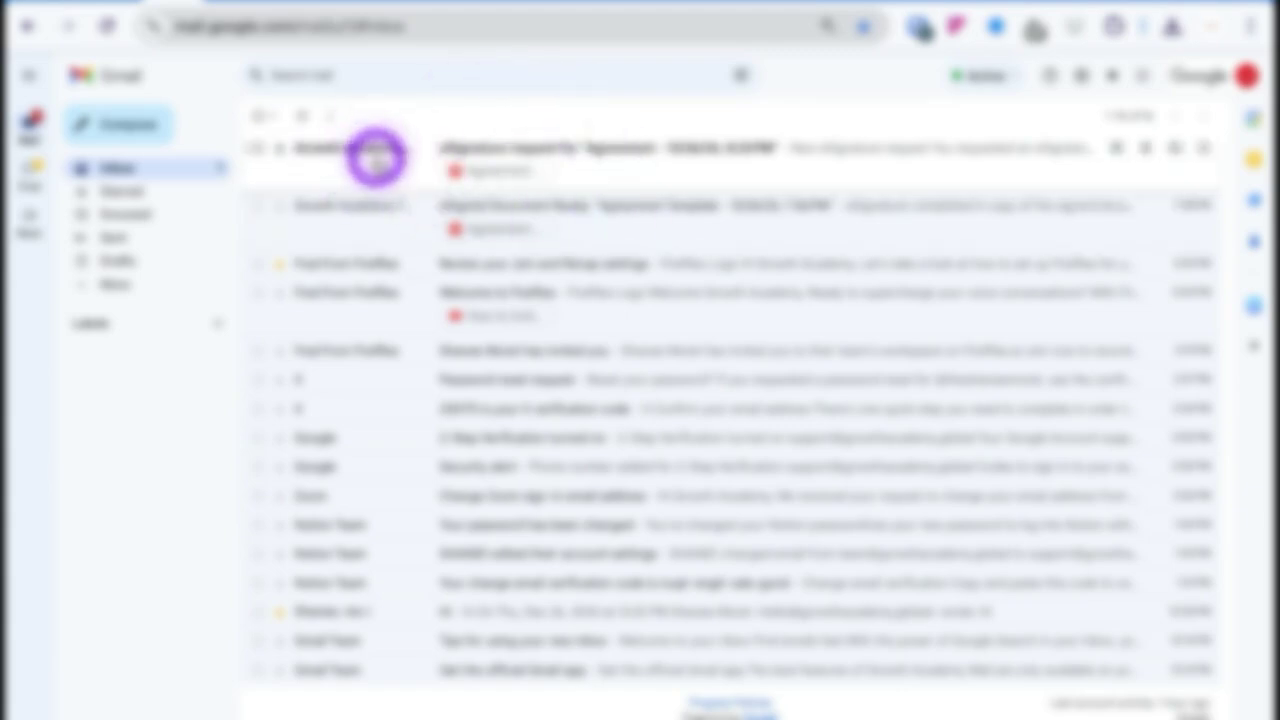
# Step: Open the Agreement eSignature request email and highlight its subject and 'hello how are you doing!' message
pyautogui.click(378, 157)
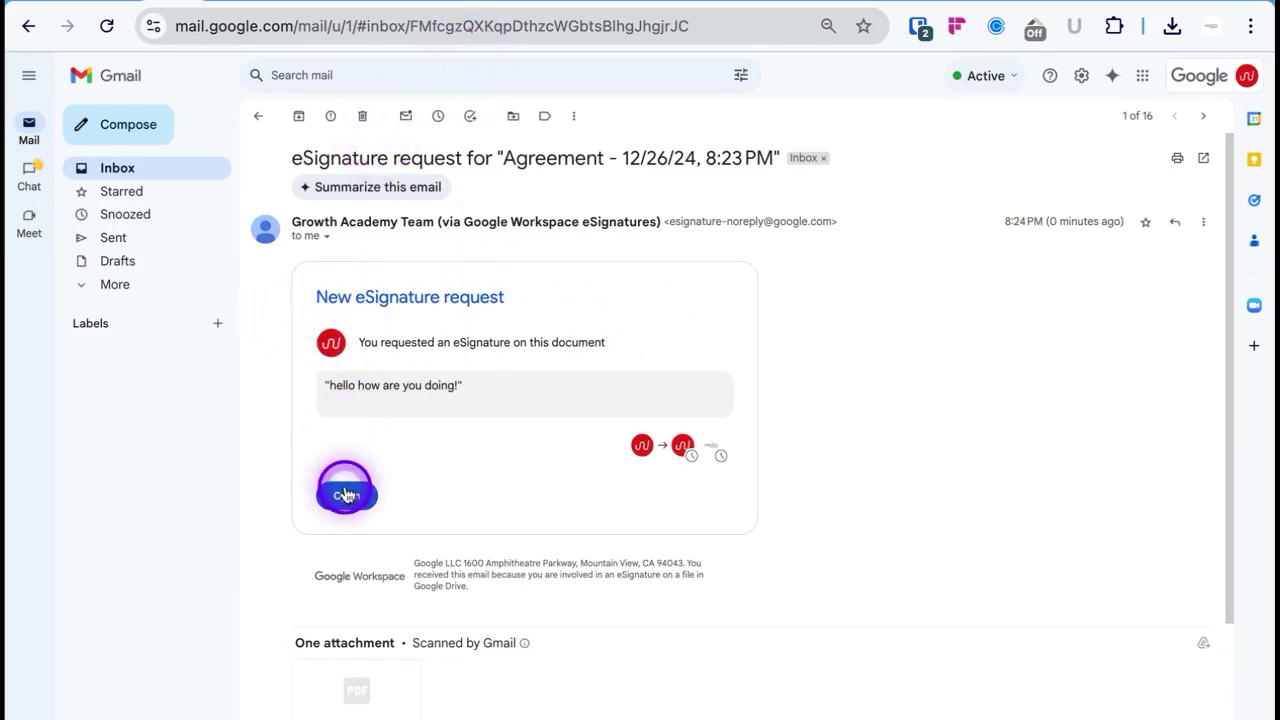
pyautogui.moveTo(288, 157); pyautogui.dragTo(773, 152)
pyautogui.click(486, 149)
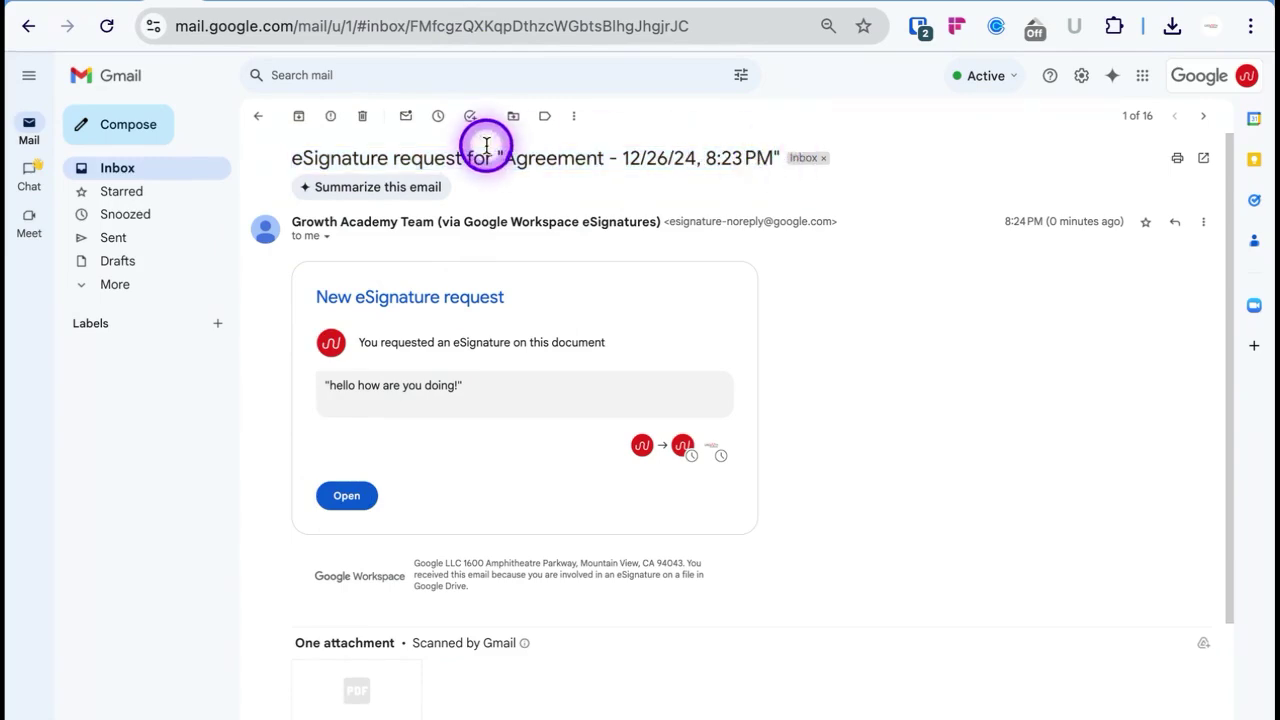
pyautogui.moveTo(503, 159); pyautogui.dragTo(767, 160)
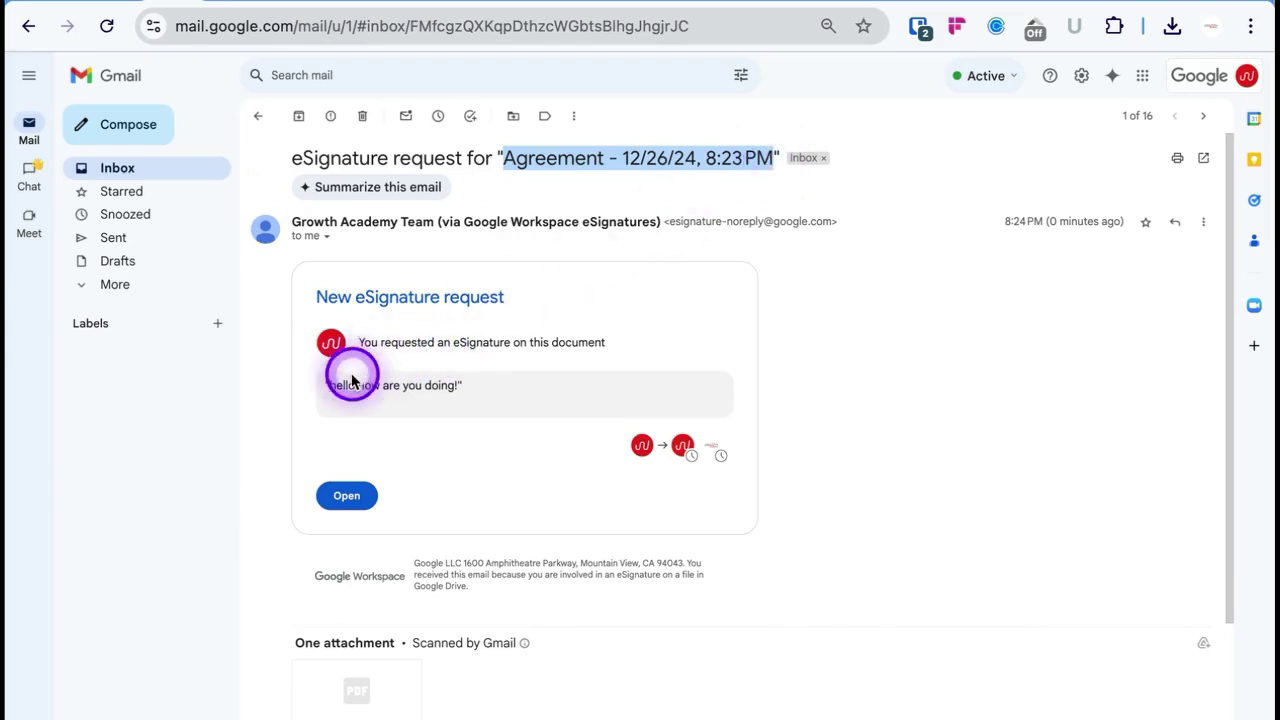
pyautogui.moveTo(318, 384); pyautogui.dragTo(453, 382)
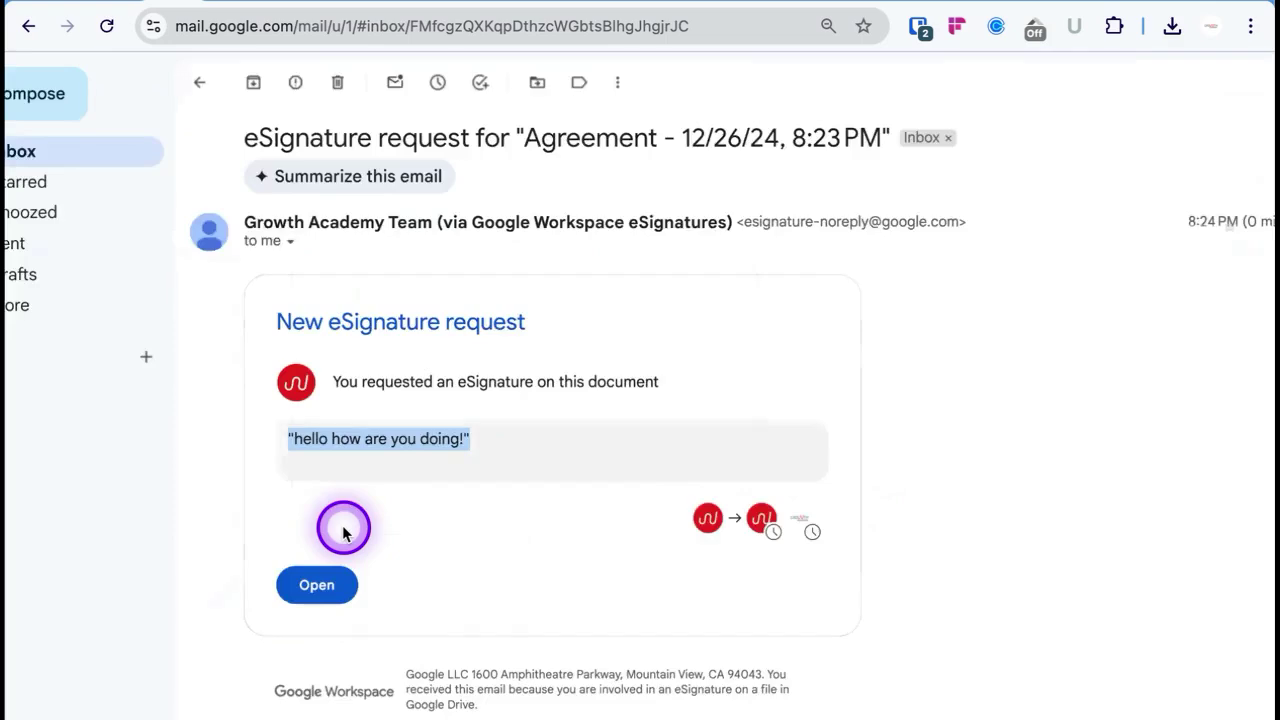
# Step: As Signer 2, adopt the typed signature 'SignerS' and place it, the name and date 2024-12-26 in Party 2's fields
pyautogui.click(307, 607)
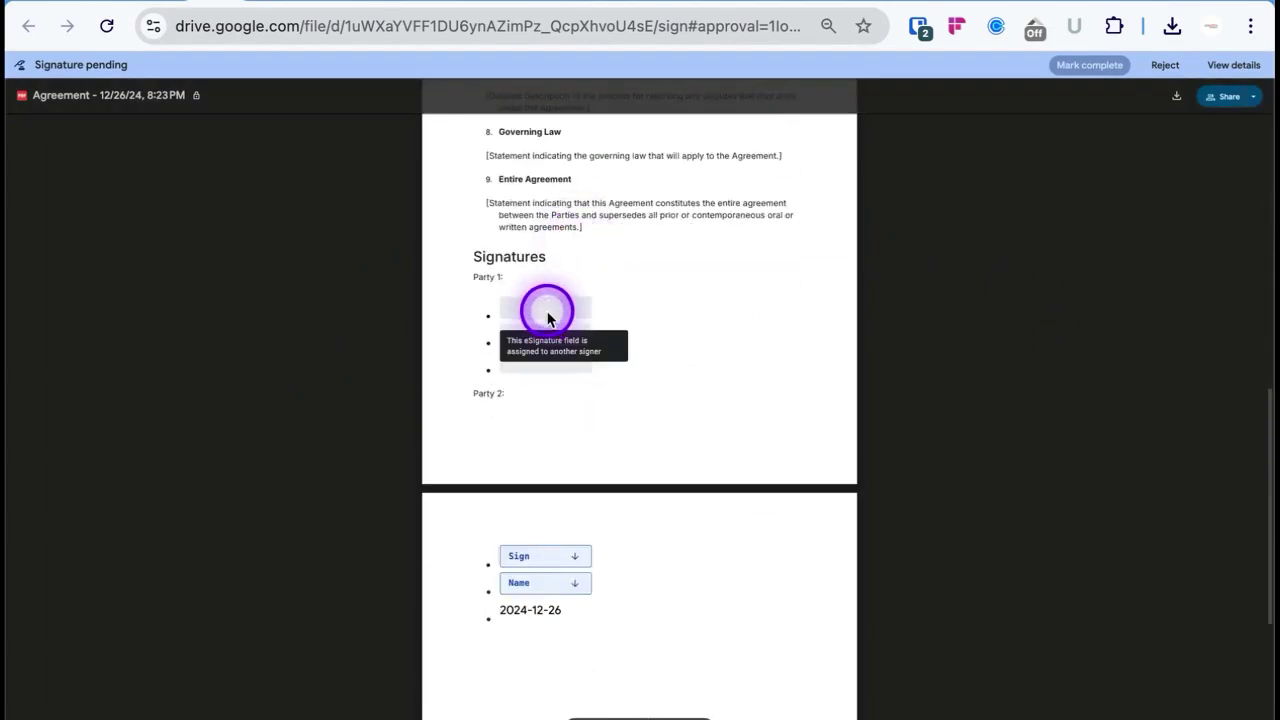
pyautogui.scroll(-3, 554, 381)
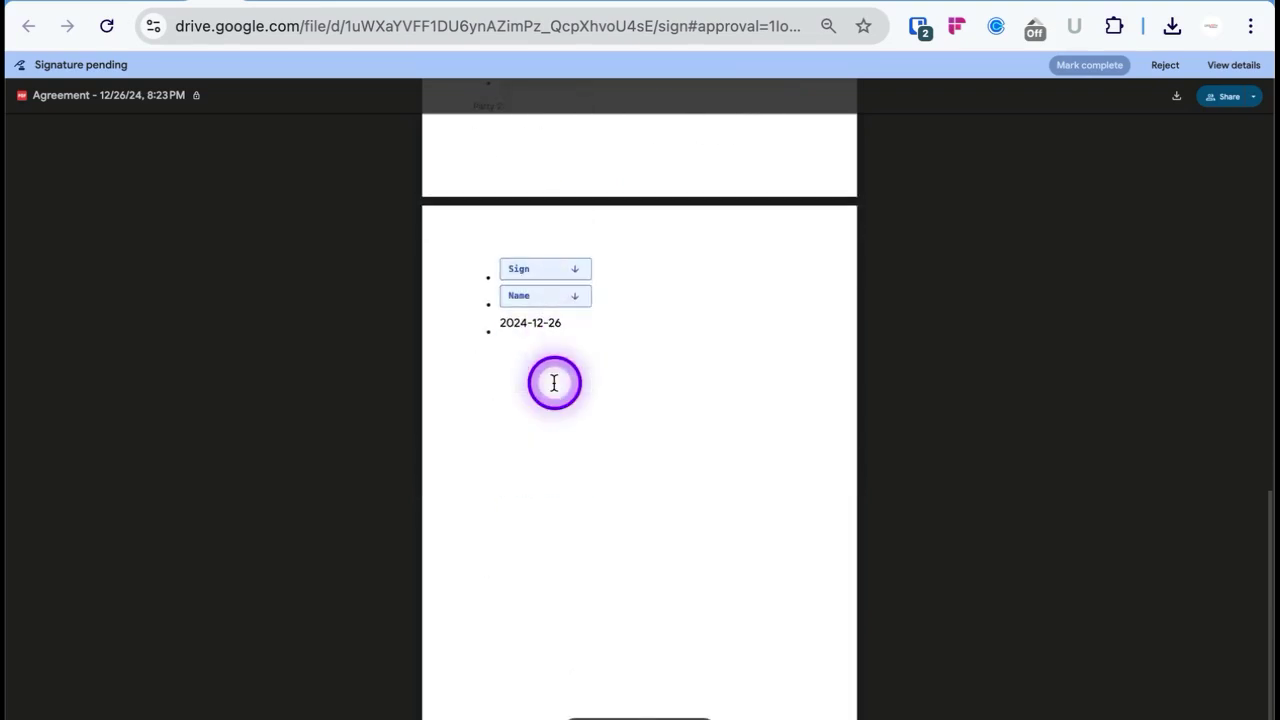
pyautogui.click(552, 268)
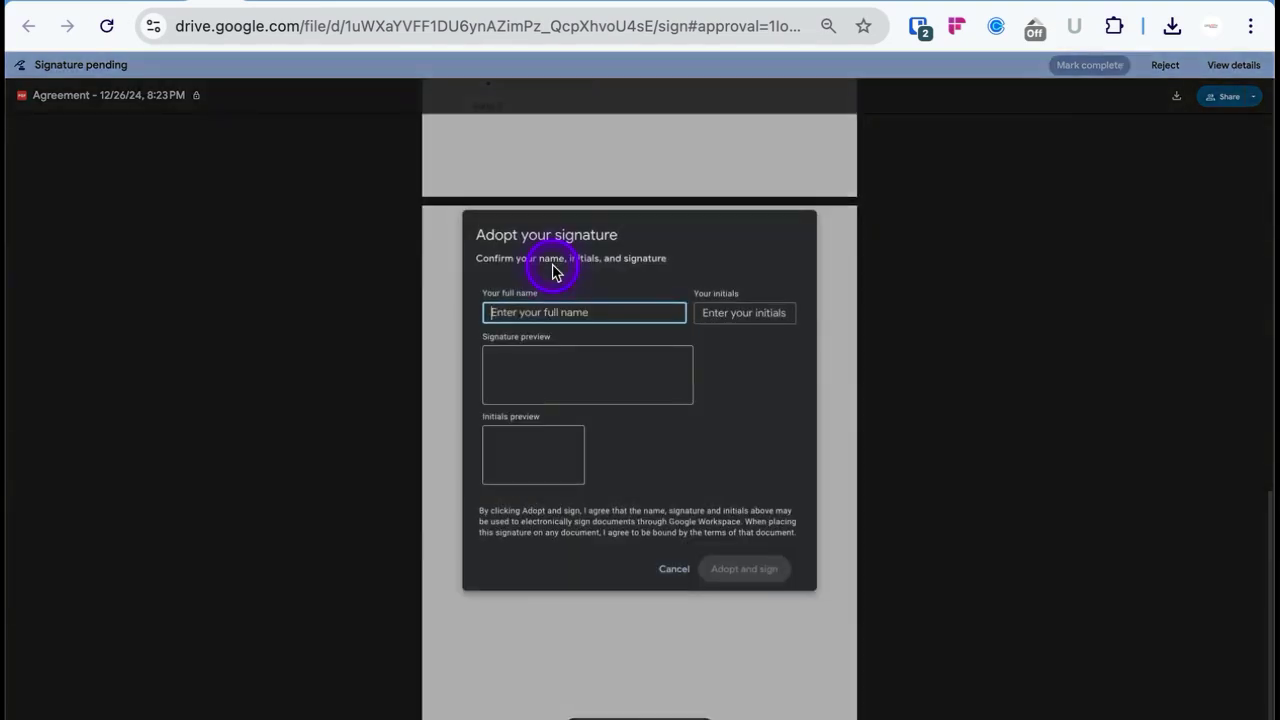
pyautogui.write('Signer 2')
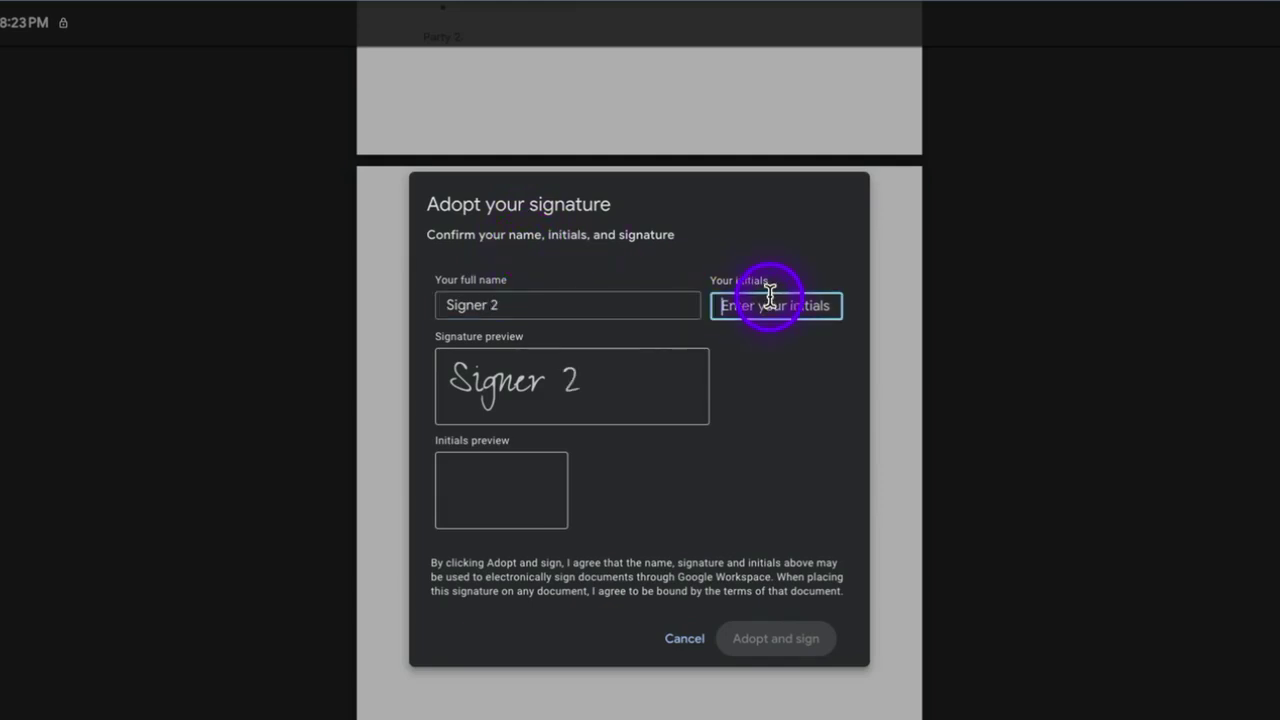
pyautogui.write('S2')
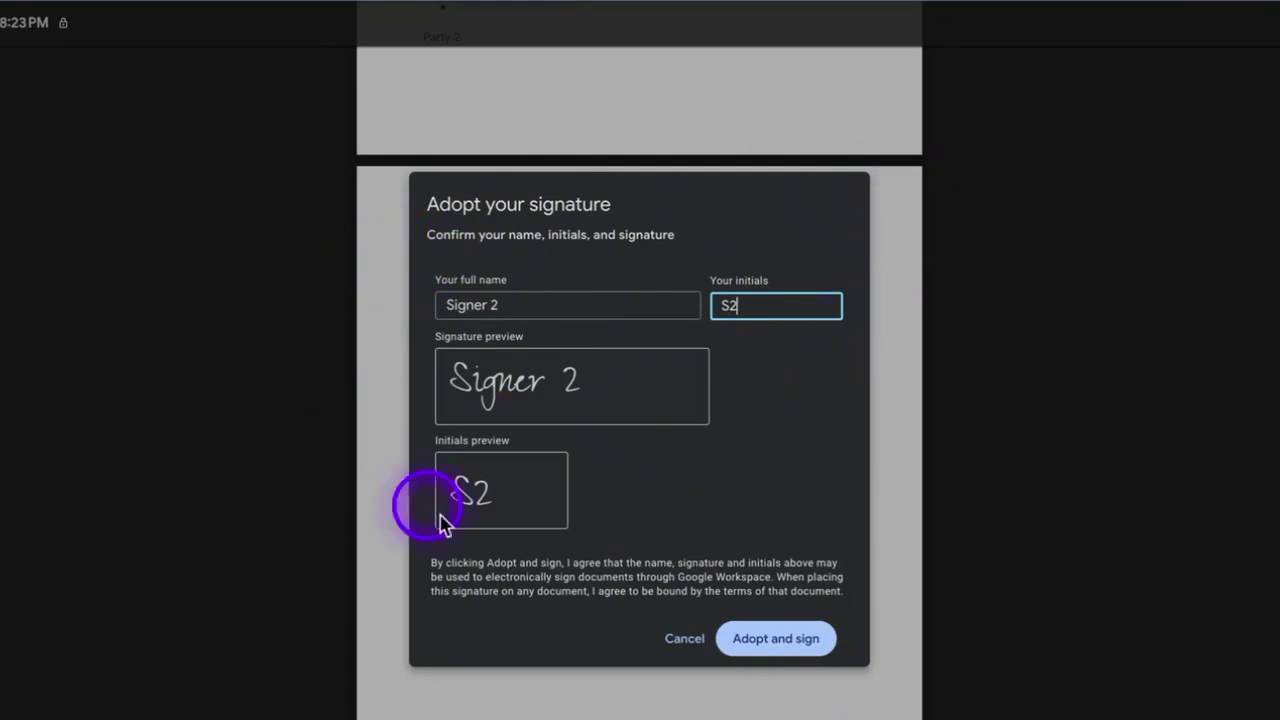
pyautogui.click(760, 645)
pyautogui.click(508, 285)
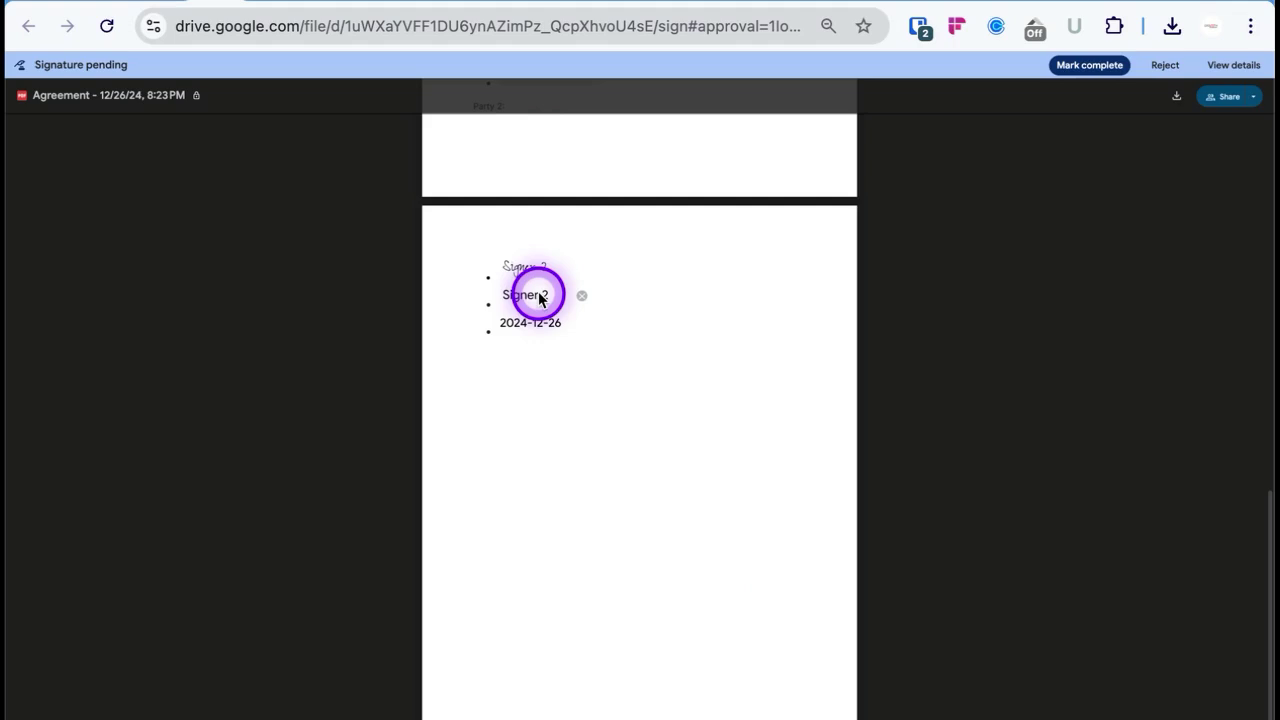
pyautogui.moveTo(513, 296)
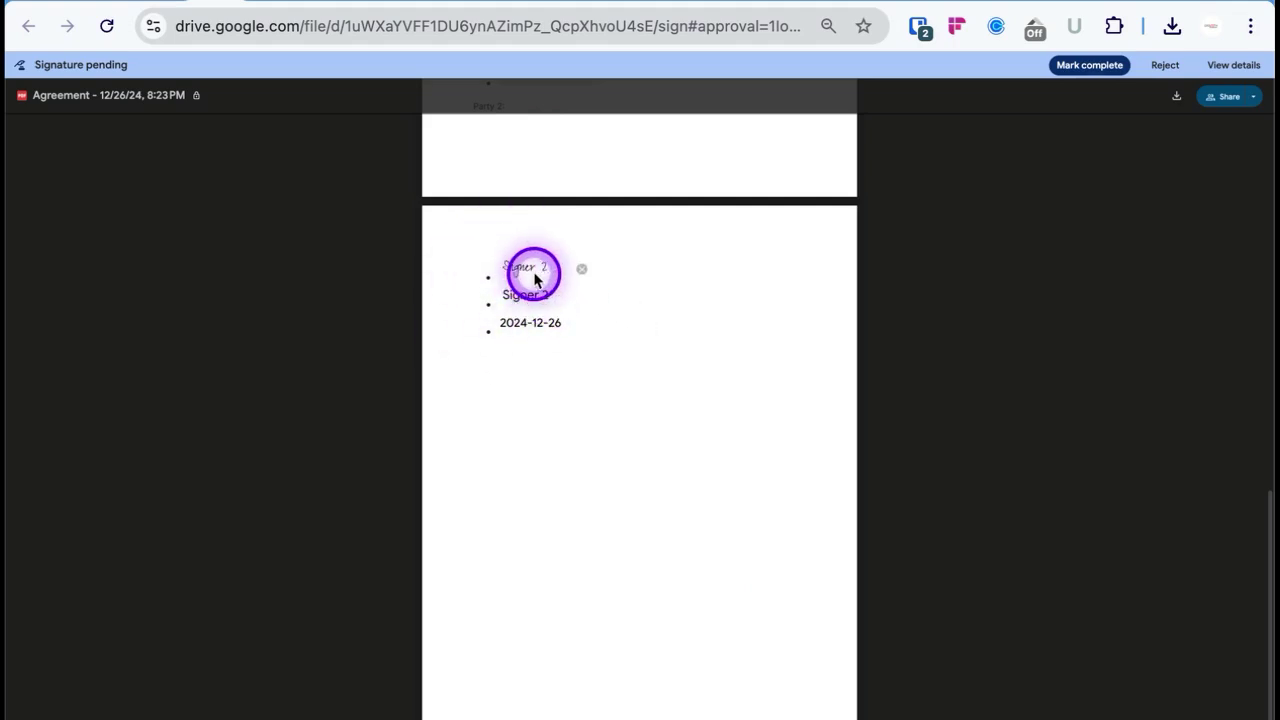
pyautogui.moveTo(522, 318)
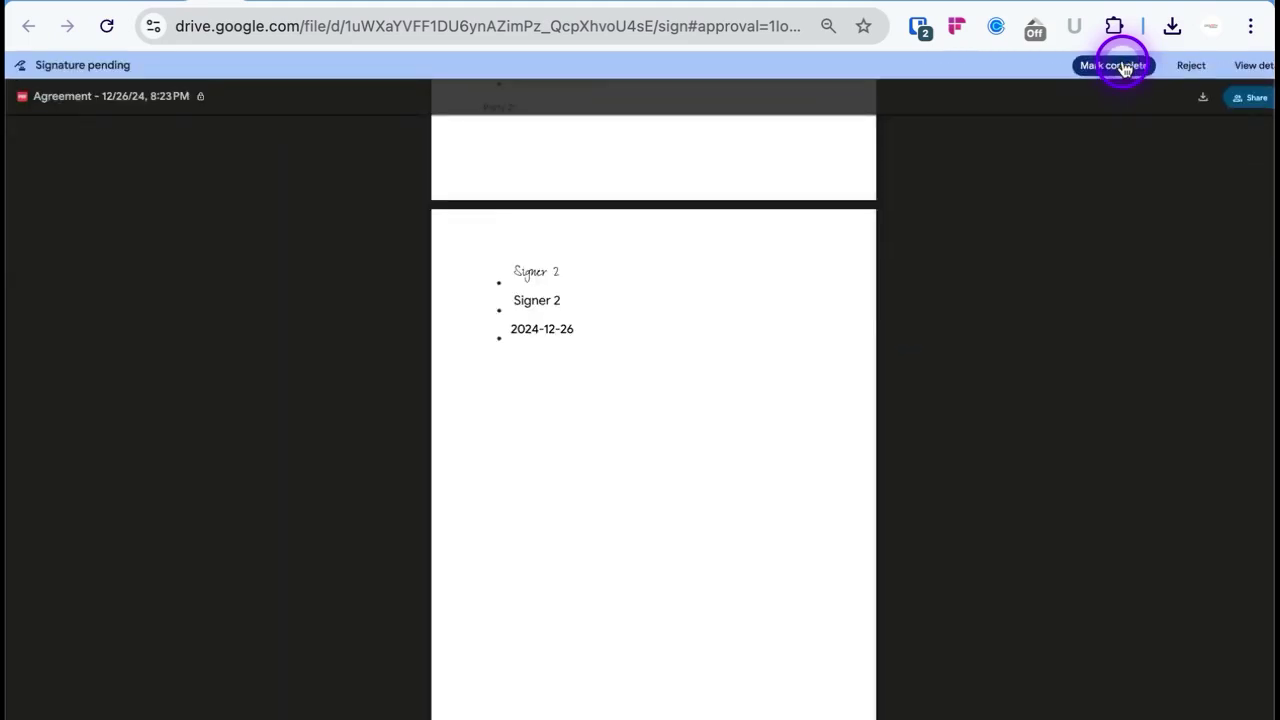
# Step: Mark signing complete, accept the eSignature terms, and review the completion confirmation message
pyautogui.click(1113, 65)
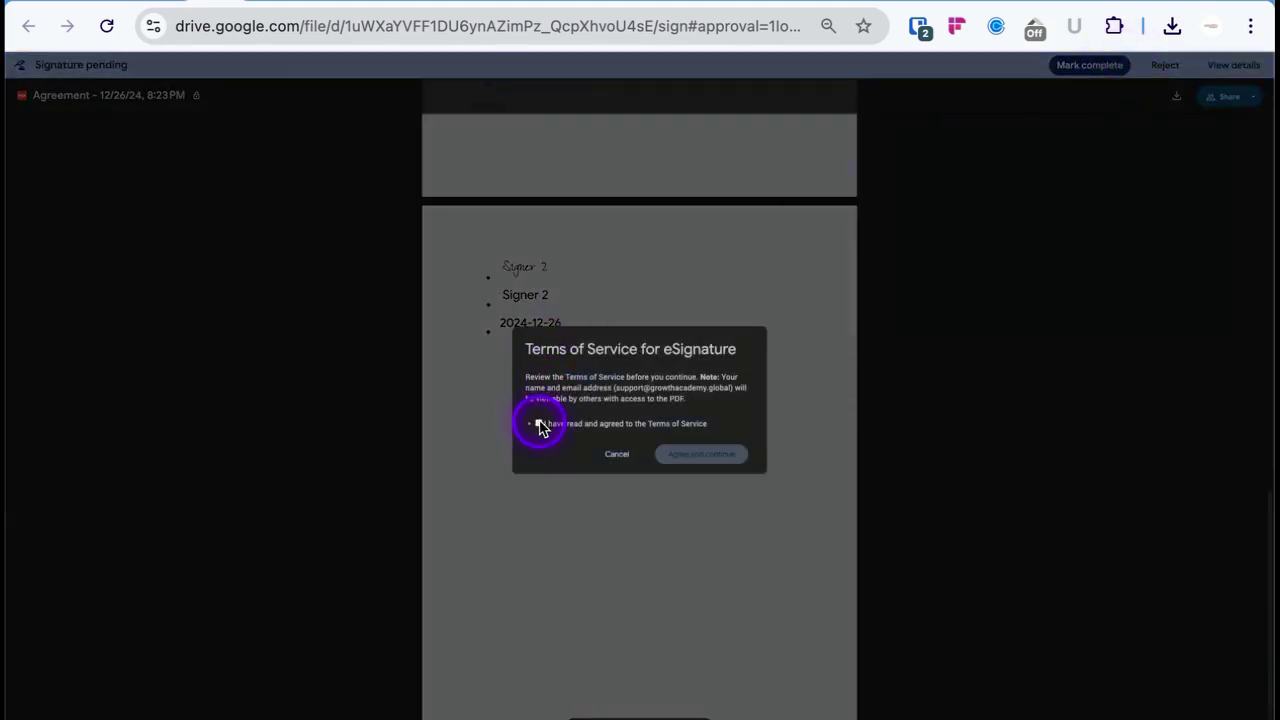
pyautogui.click(686, 458)
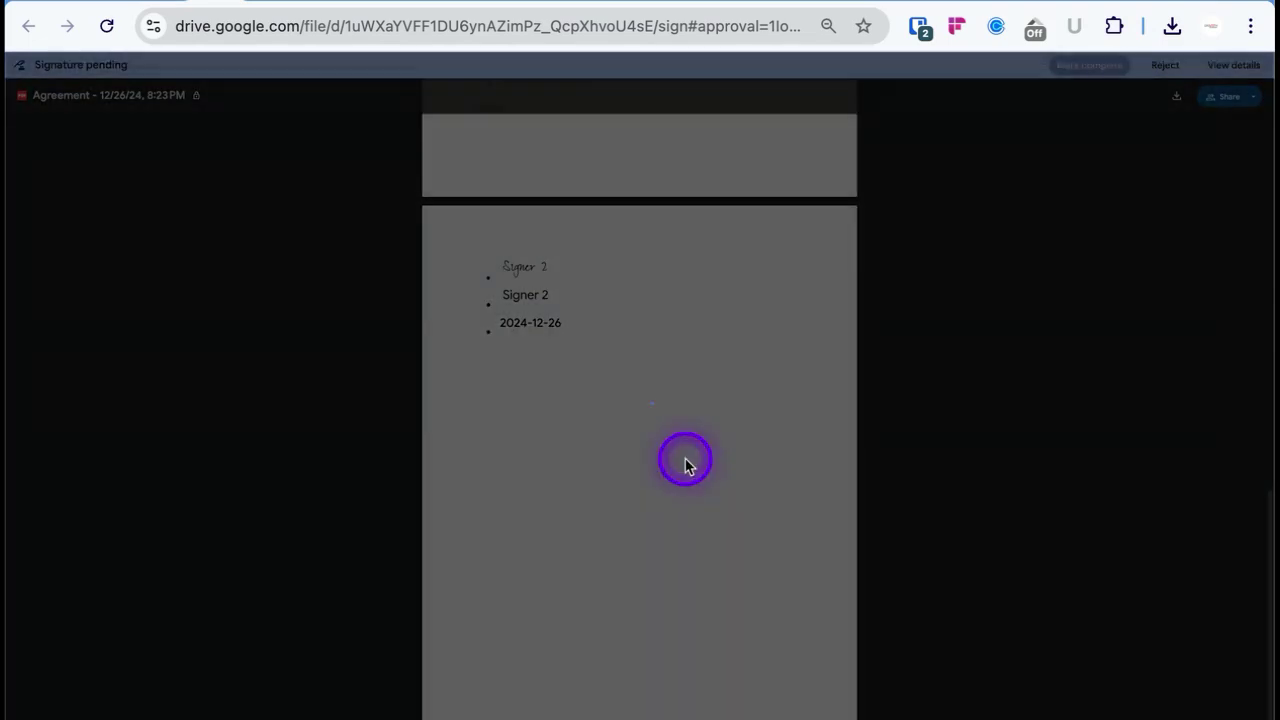
pyautogui.scroll(5, 686, 462)
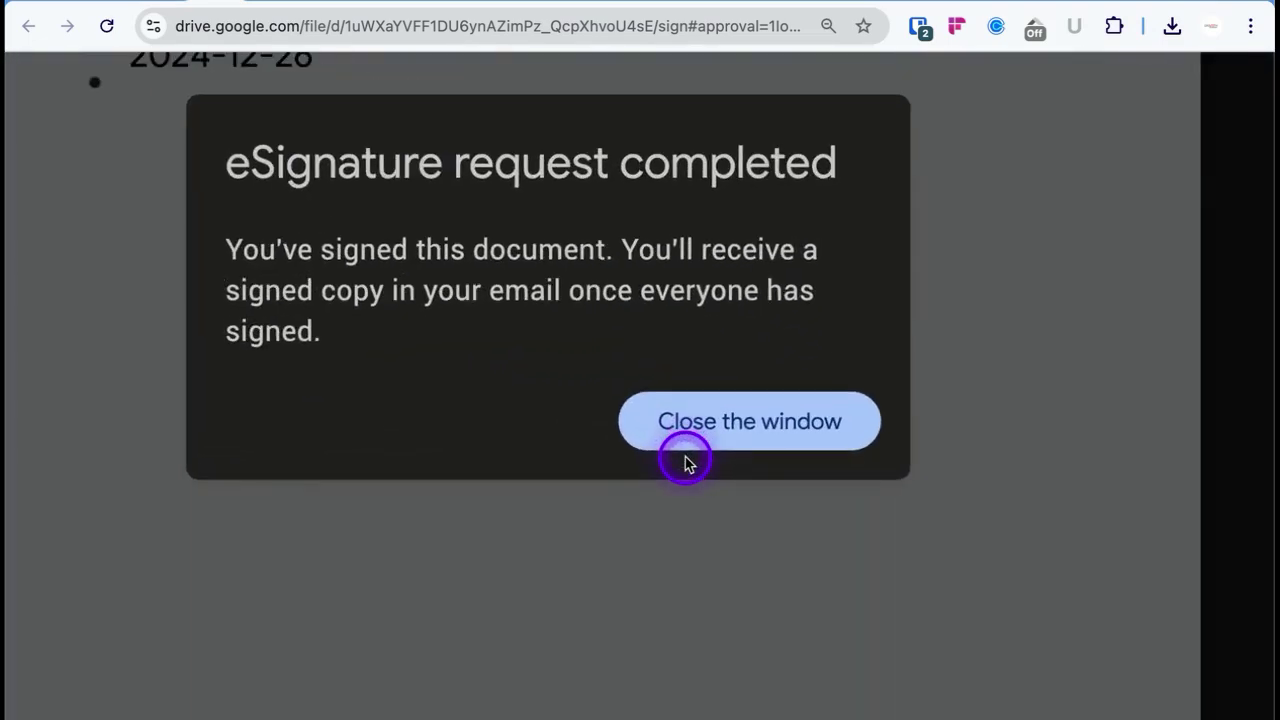
pyautogui.scroll(-5, 686, 462)
pyautogui.scroll(5, 686, 462)
pyautogui.scroll(1, 686, 462)
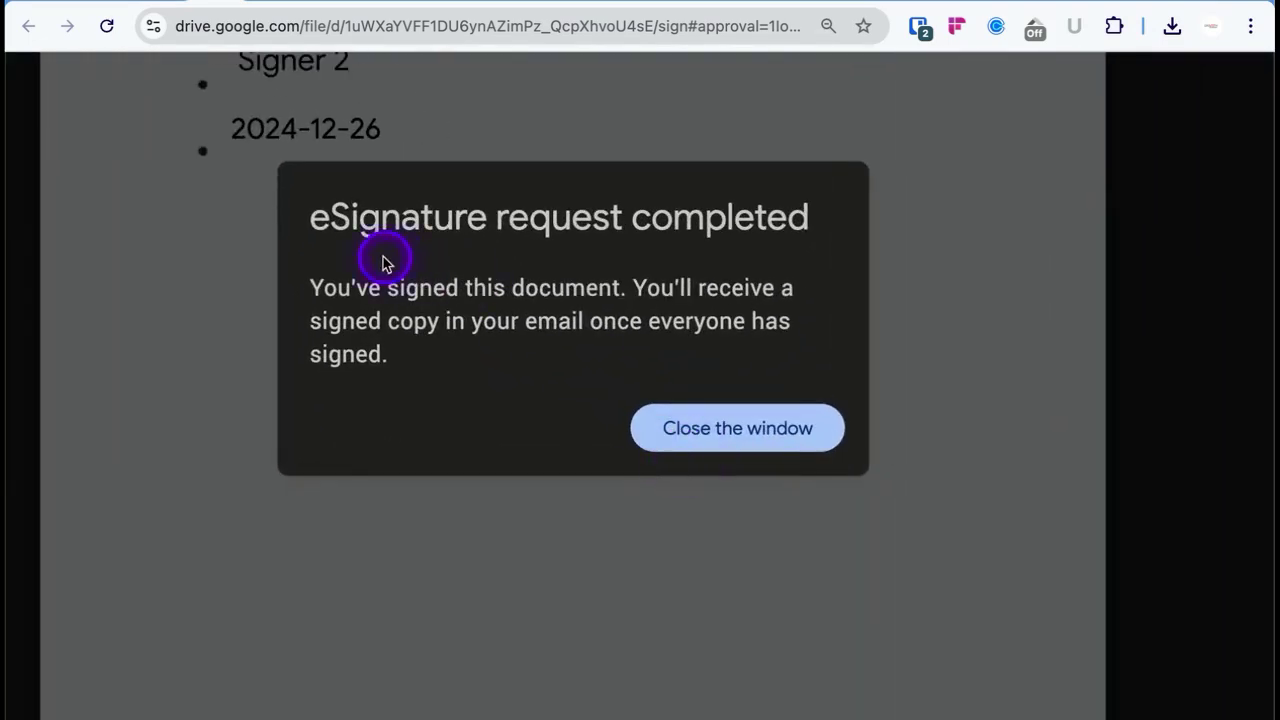
pyautogui.moveTo(311, 277); pyautogui.dragTo(381, 377)
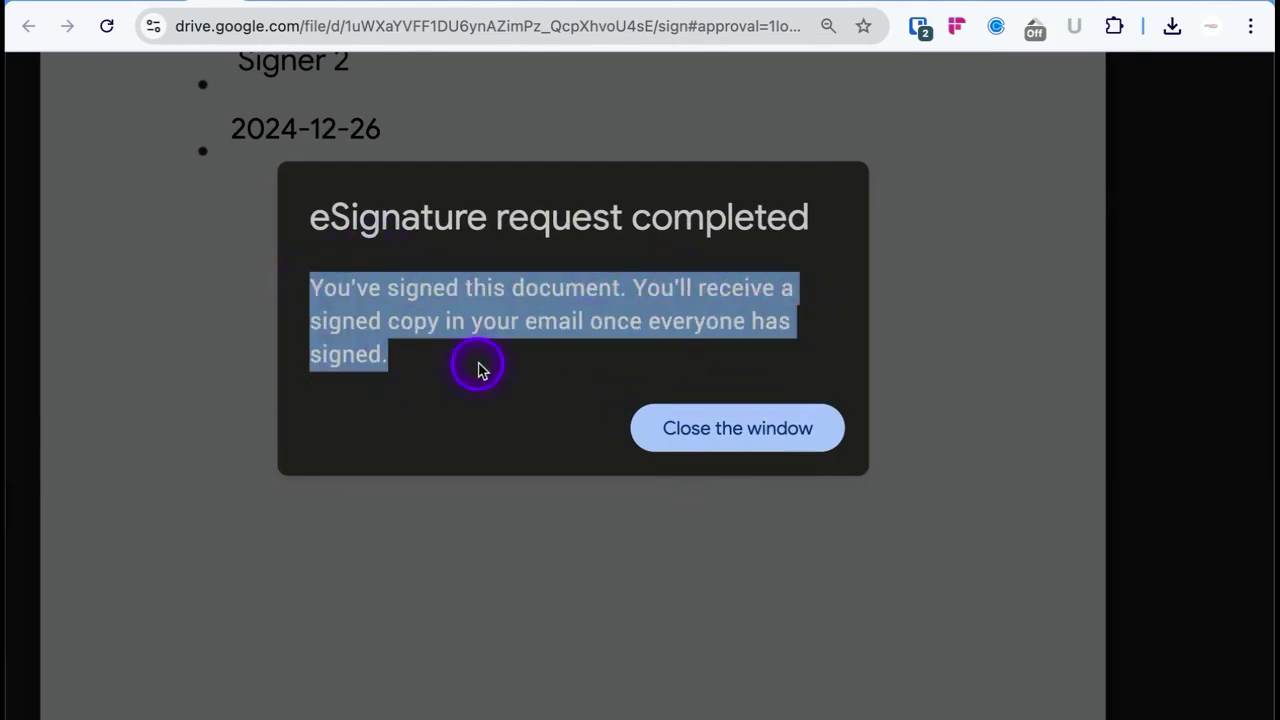
pyautogui.scroll(-4, 478, 370)
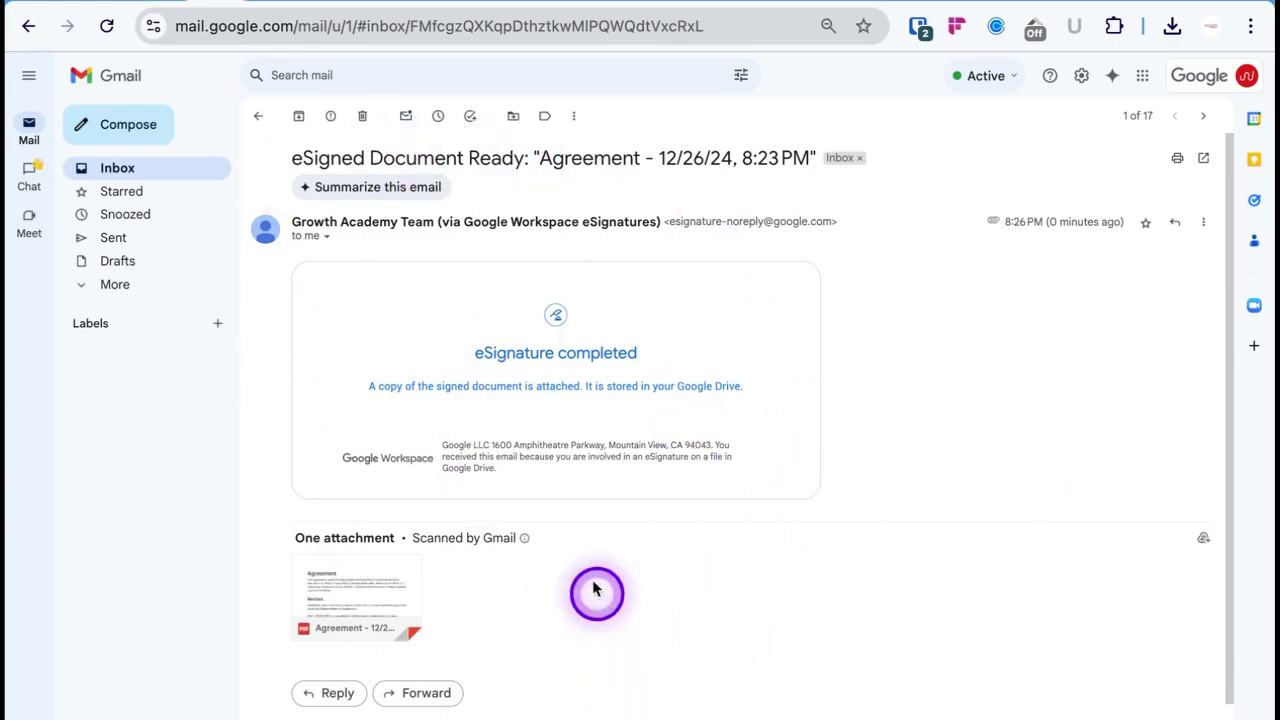
# Step: Highlight the eSigned Document Ready subject line and the note that a copy is stored in Drive
pyautogui.moveTo(288, 158); pyautogui.dragTo(806, 156)
pyautogui.scroll(5, 432, 530)
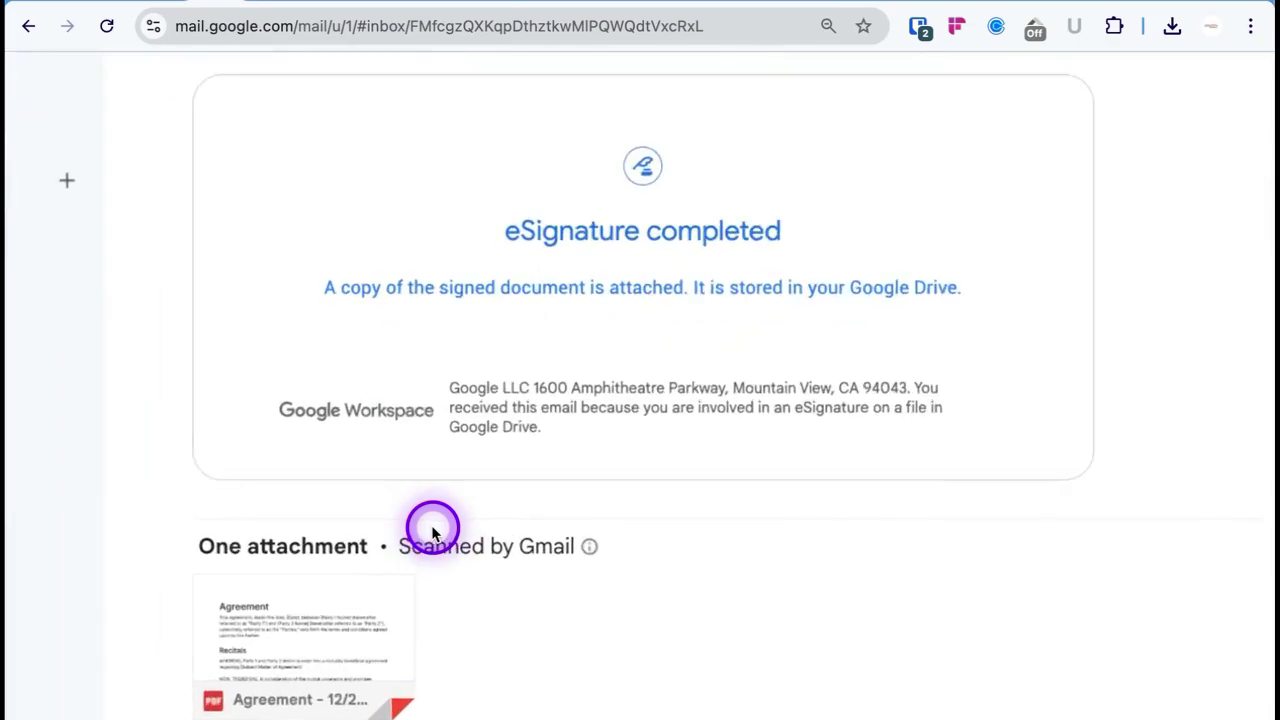
pyautogui.scroll(-3, 430, 529)
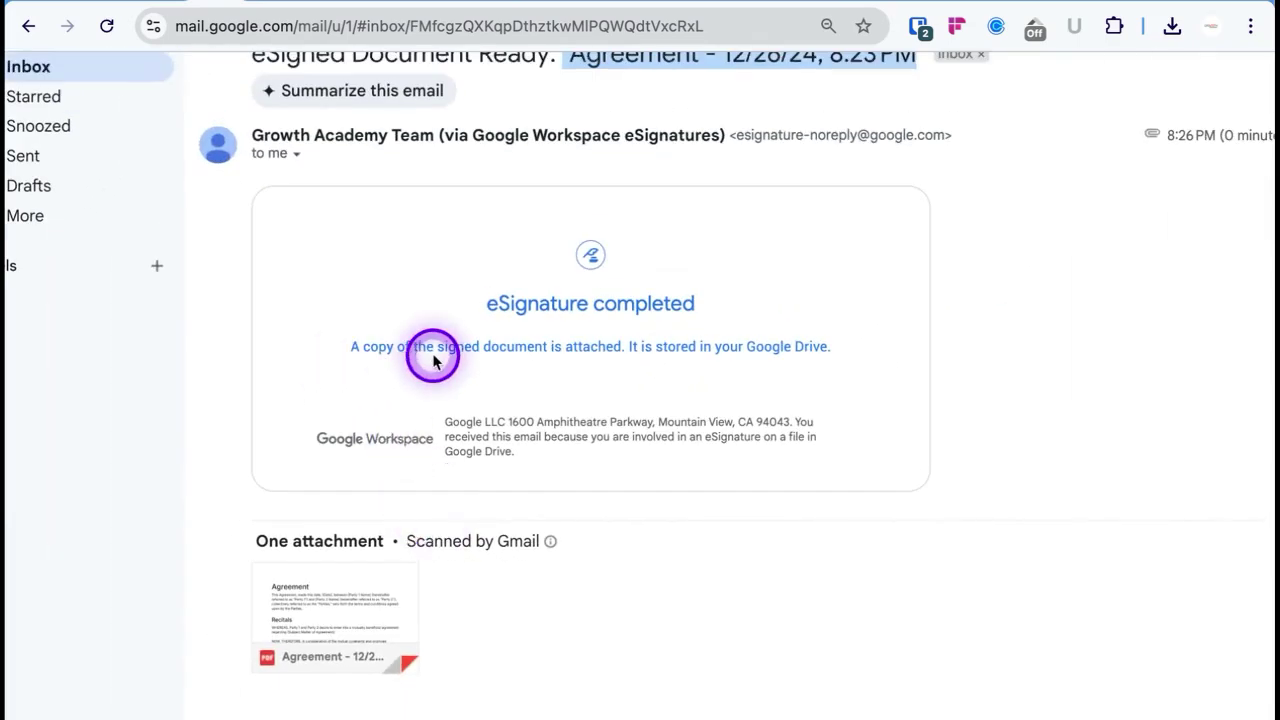
pyautogui.moveTo(627, 346); pyautogui.dragTo(829, 346)
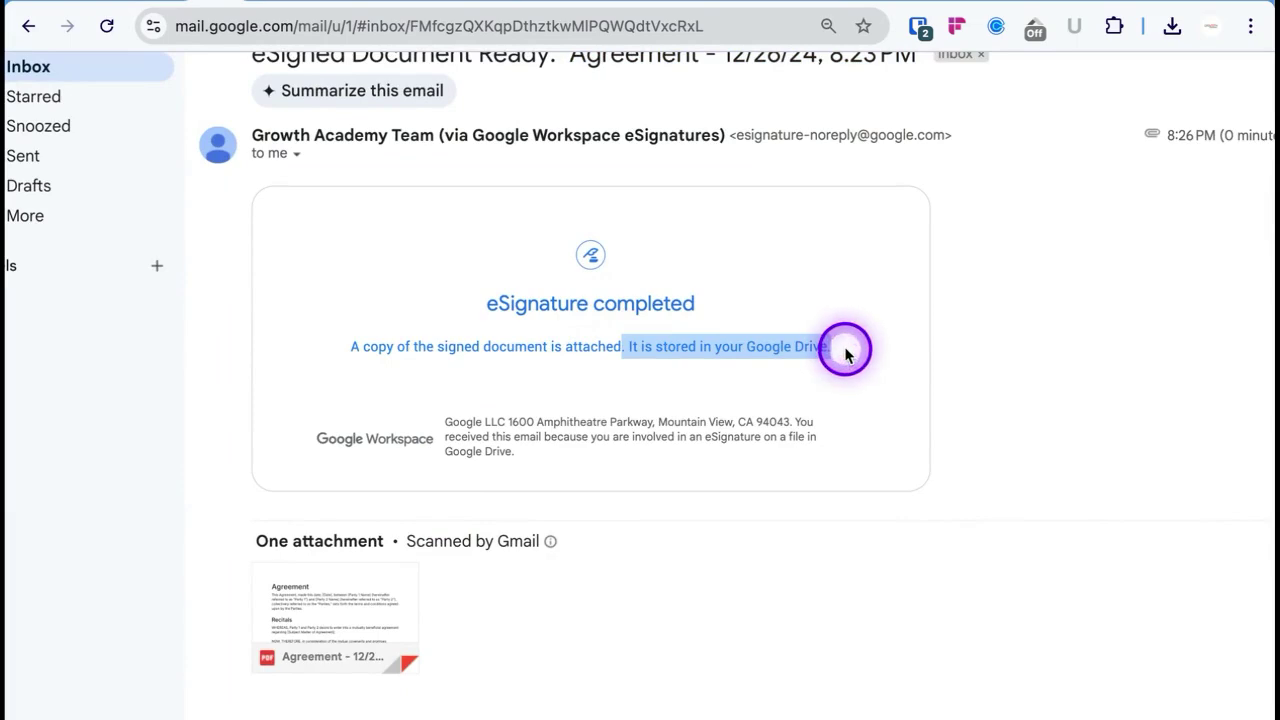
pyautogui.scroll(2, 845, 352)
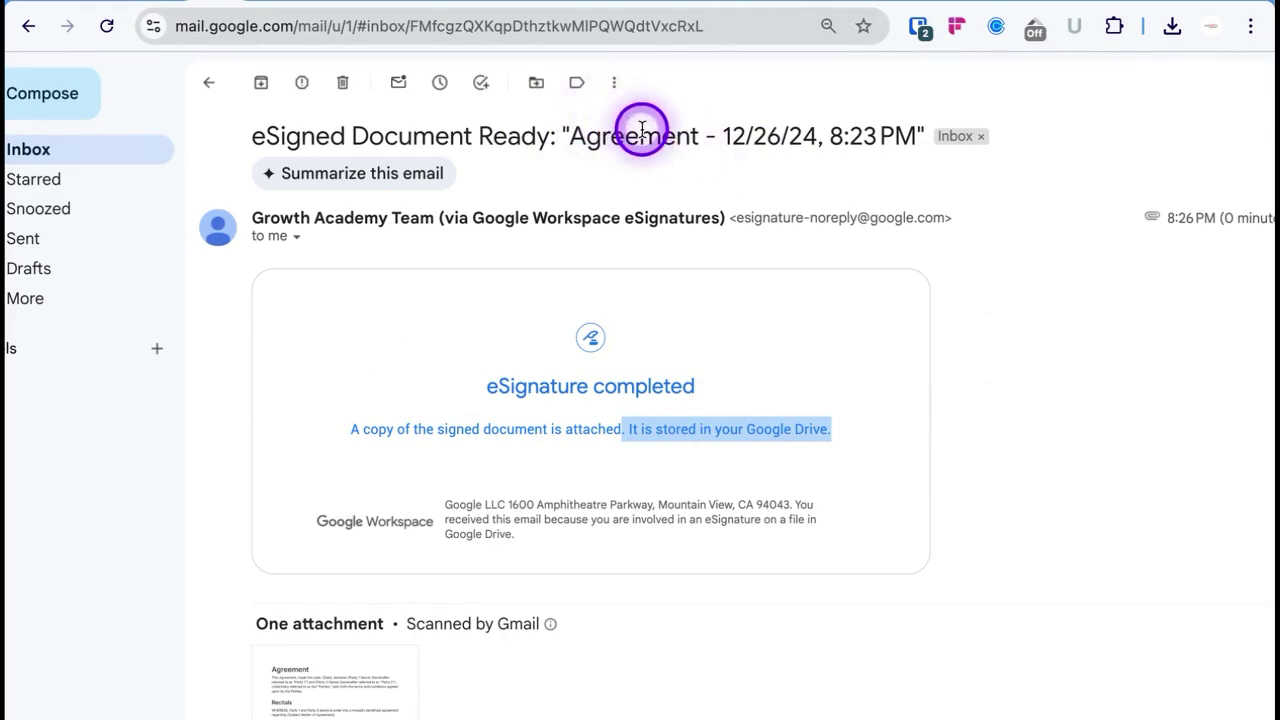
pyautogui.scroll(-3, 642, 128)
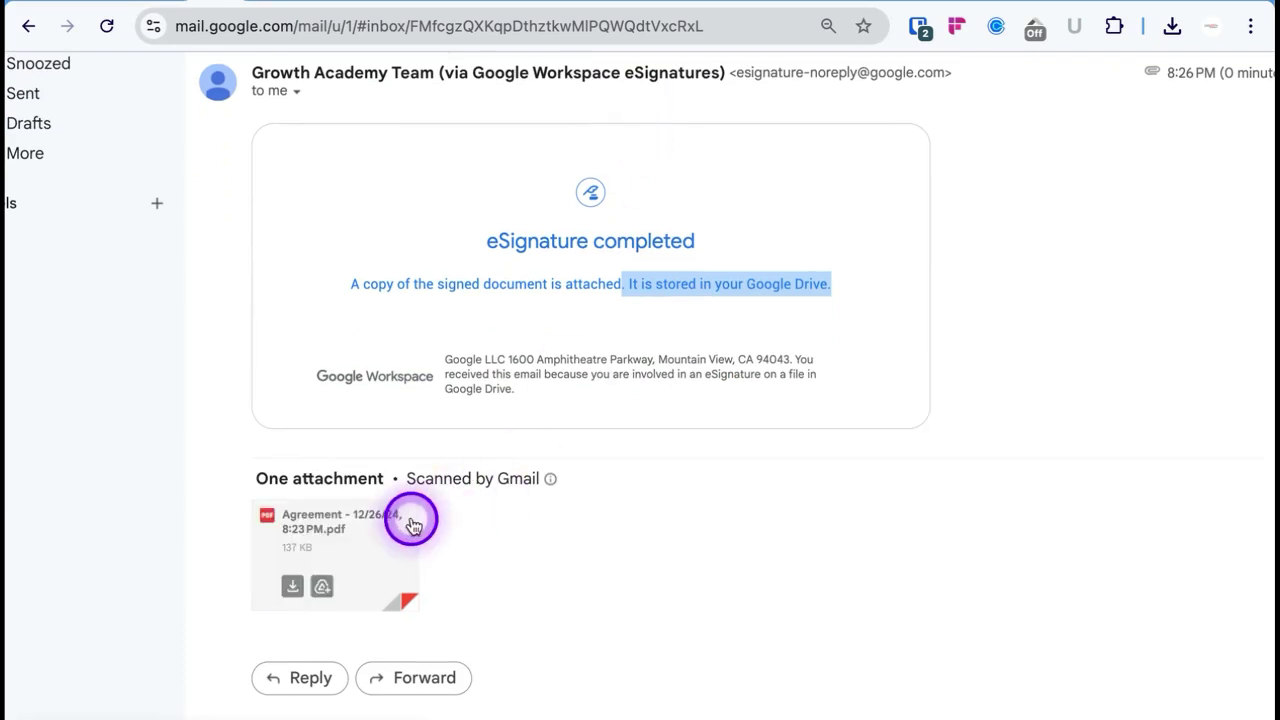
# Step: Preview the attached signed Agreement PDF and scroll to the Signatures and Audit trail pages
pyautogui.moveTo(309, 580)
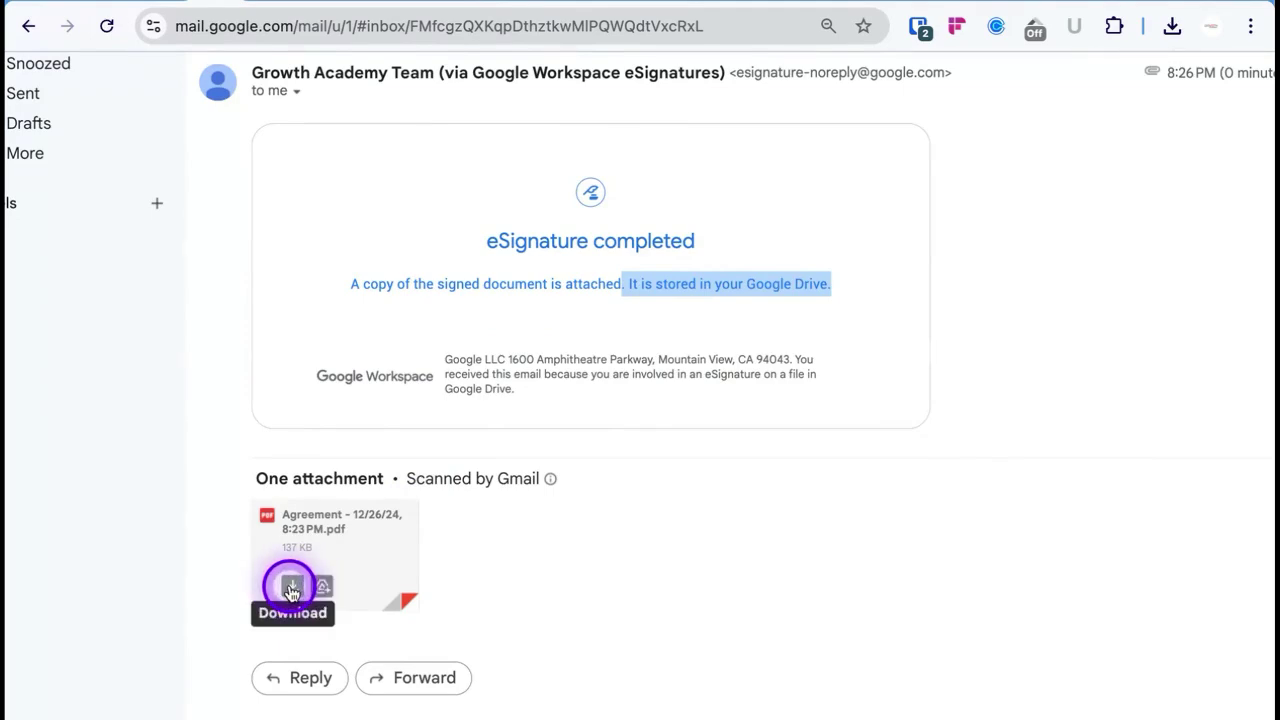
pyautogui.click(308, 547)
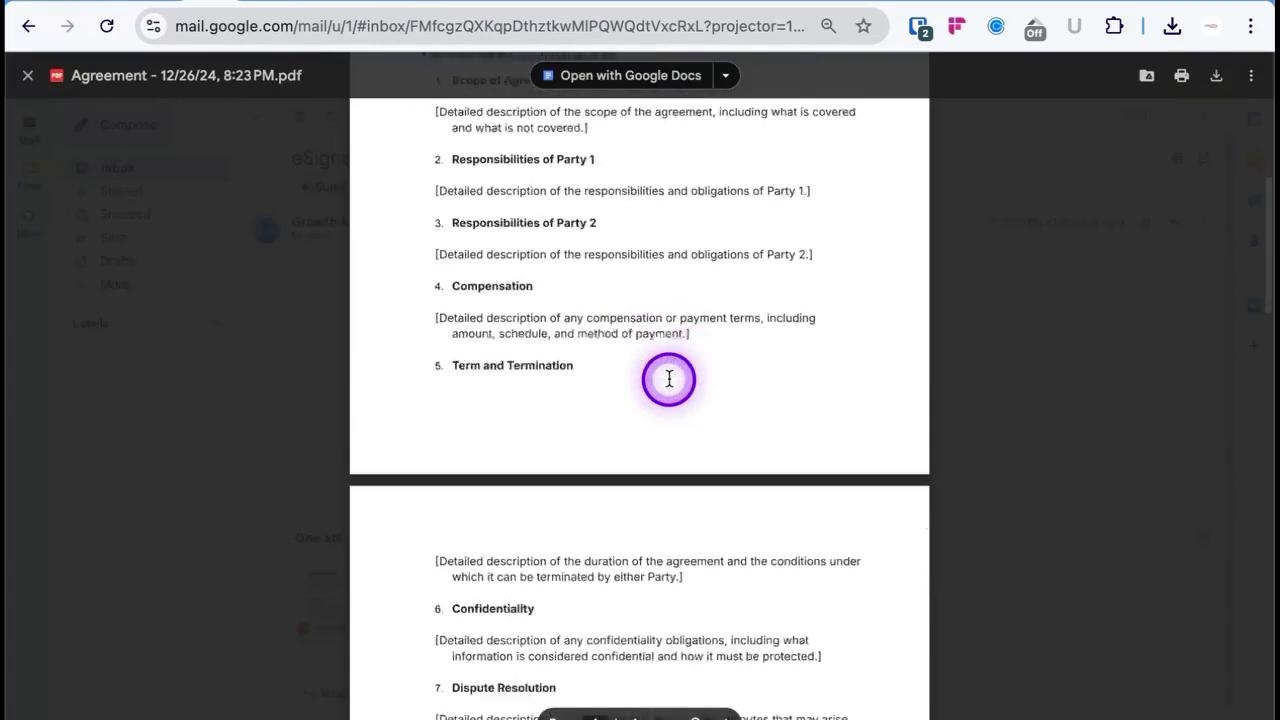
pyautogui.scroll(-10, 668, 373)
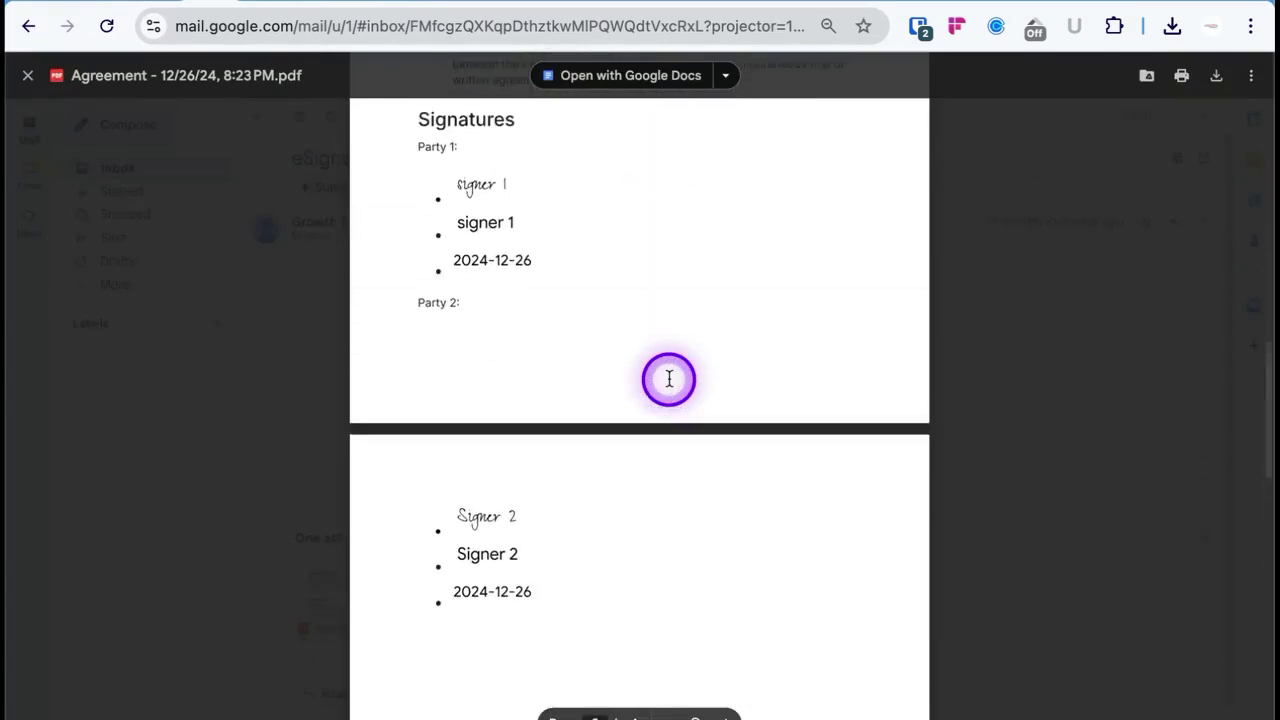
pyautogui.scroll(1, 669, 378)
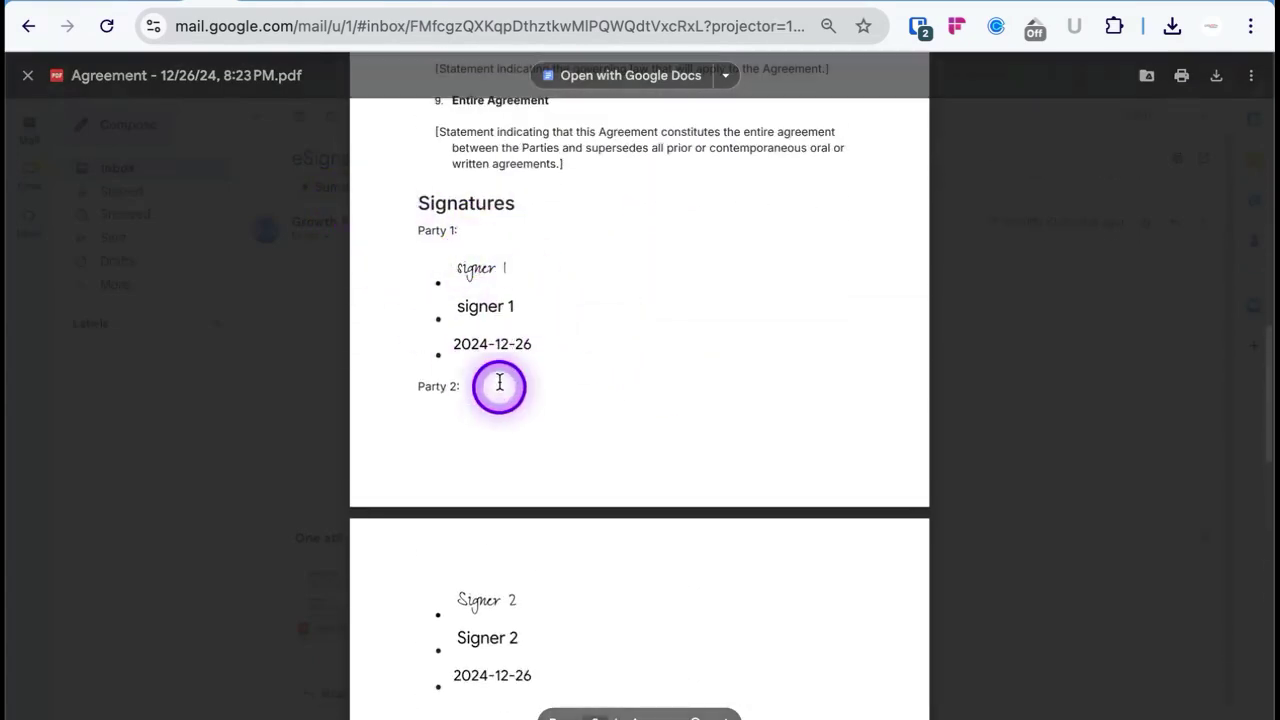
pyautogui.scroll(-3, 493, 308)
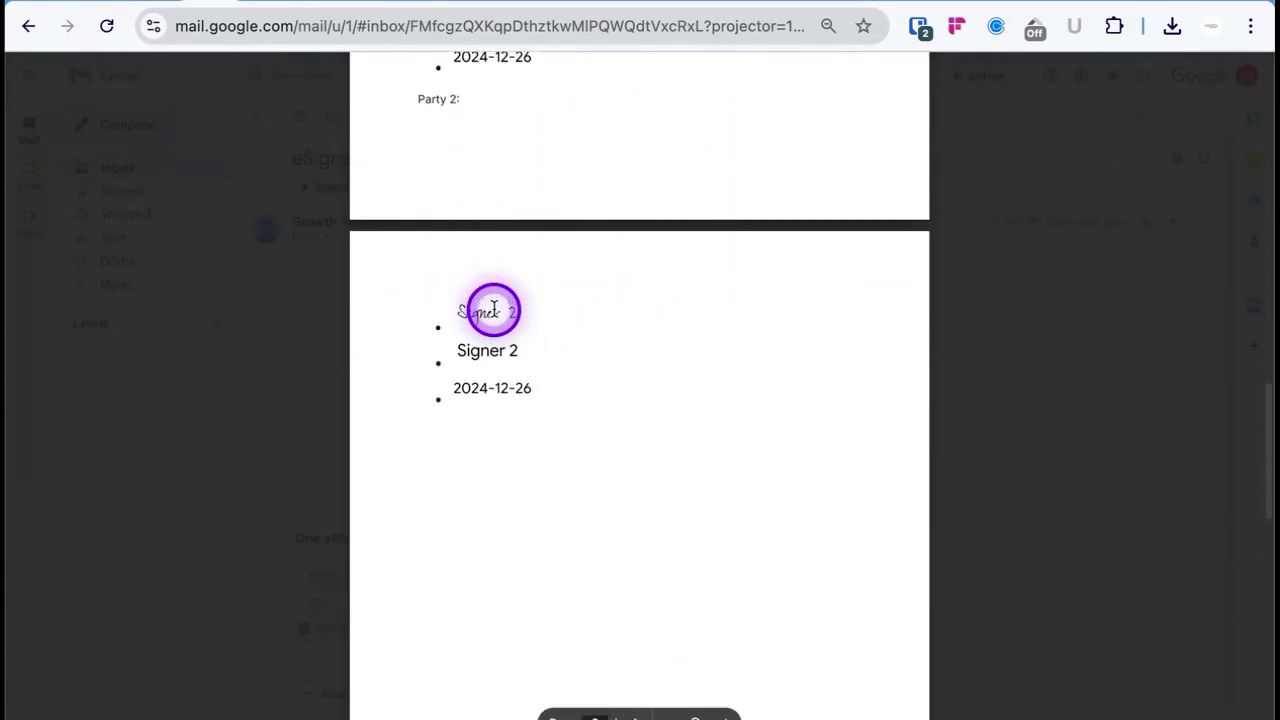
pyautogui.scroll(-10, 511, 394)
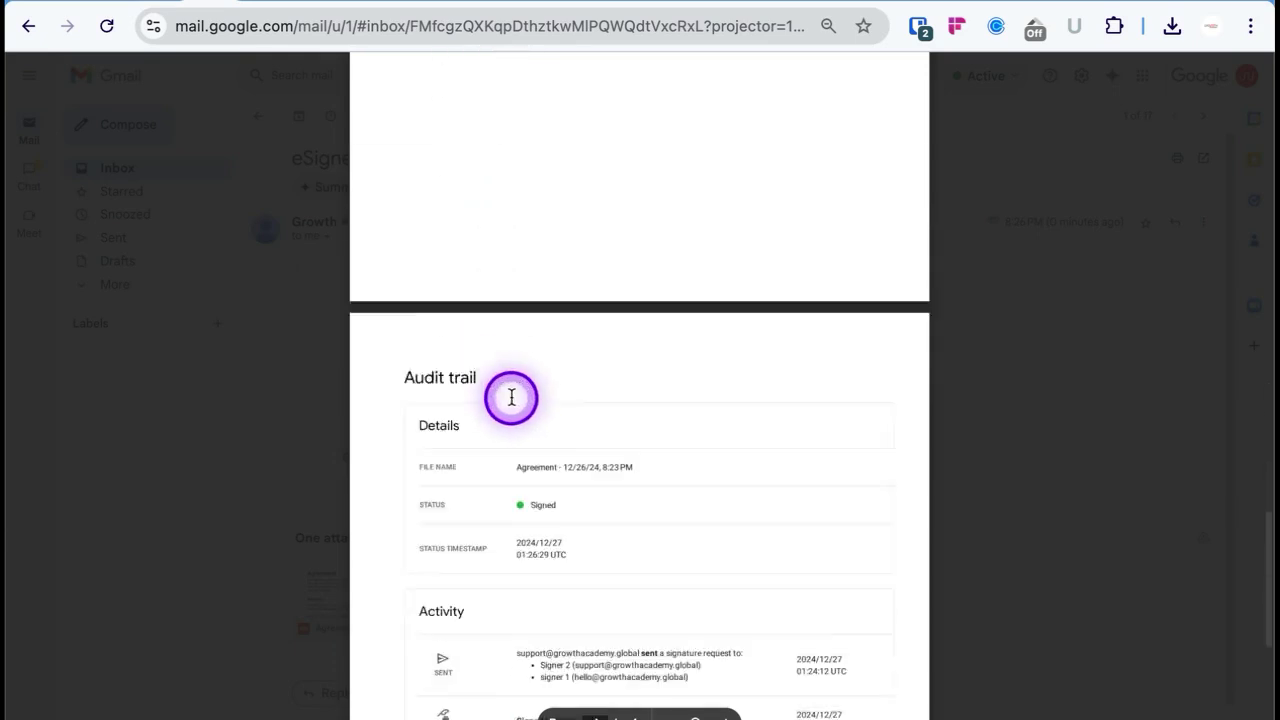
pyautogui.scroll(1, 511, 397)
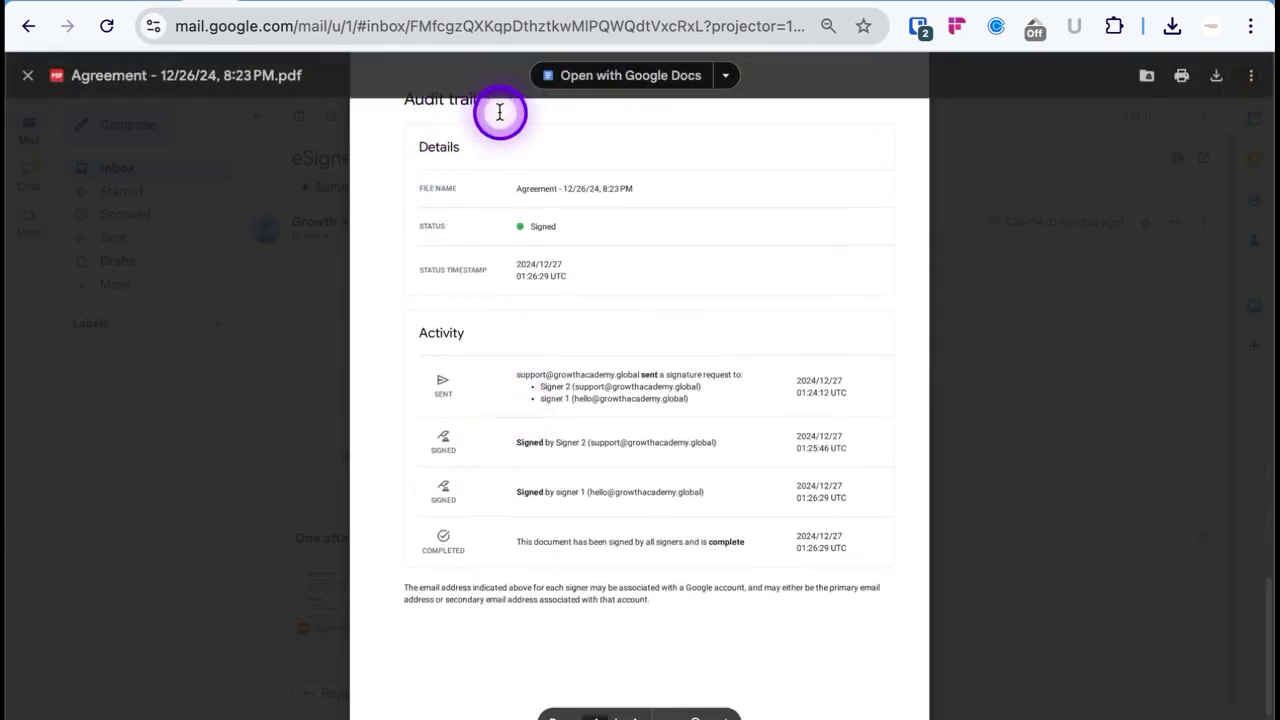
pyautogui.scroll(3, 560, 194)
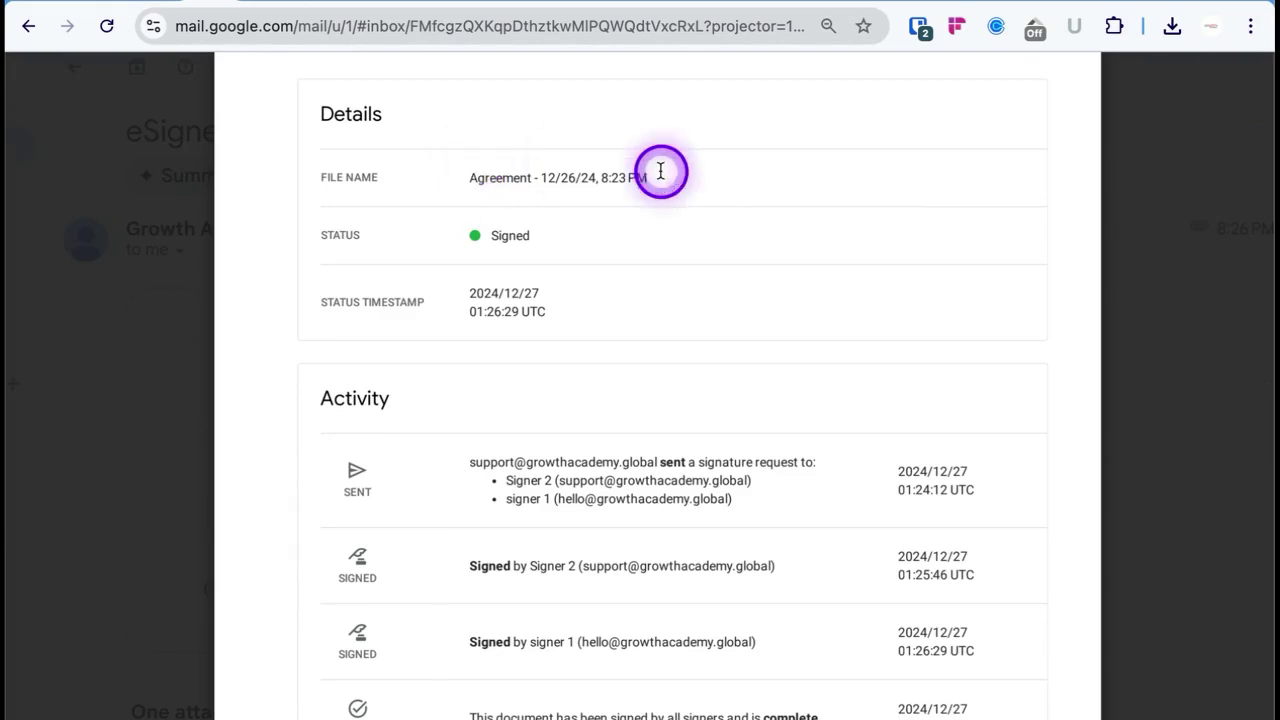
pyautogui.tripleClick(505, 180)
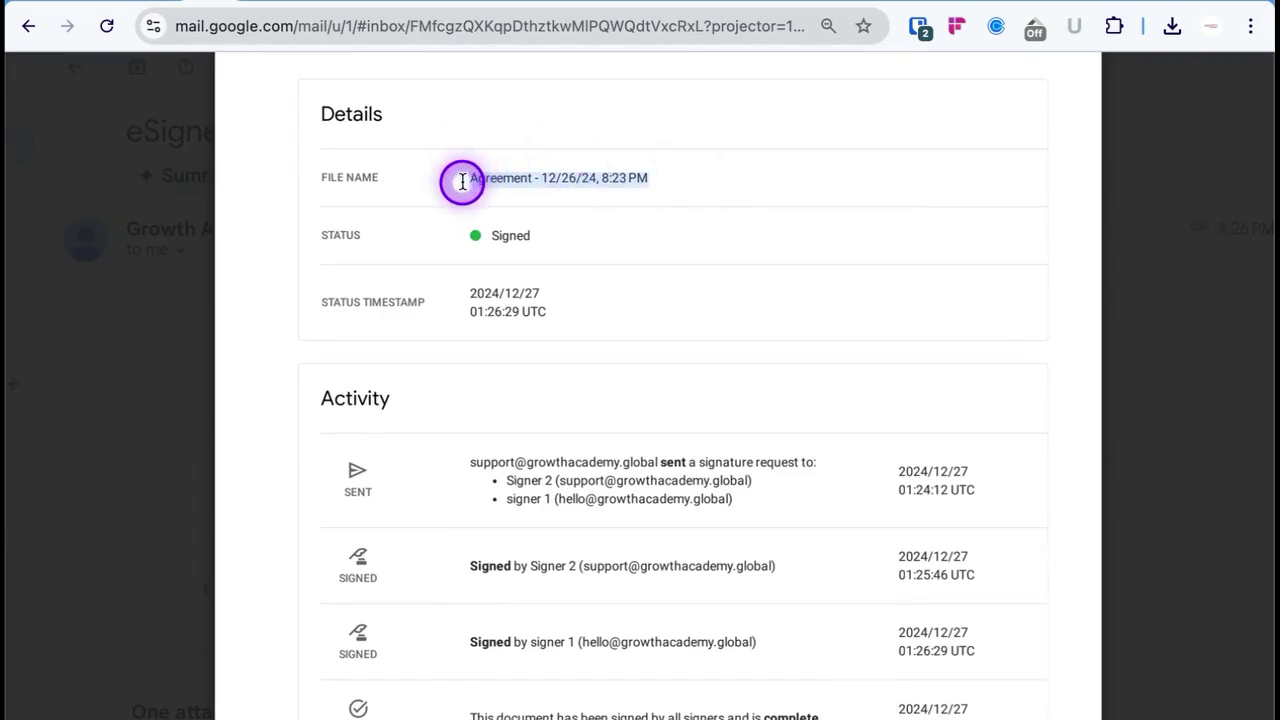
pyautogui.scroll(3, 462, 181)
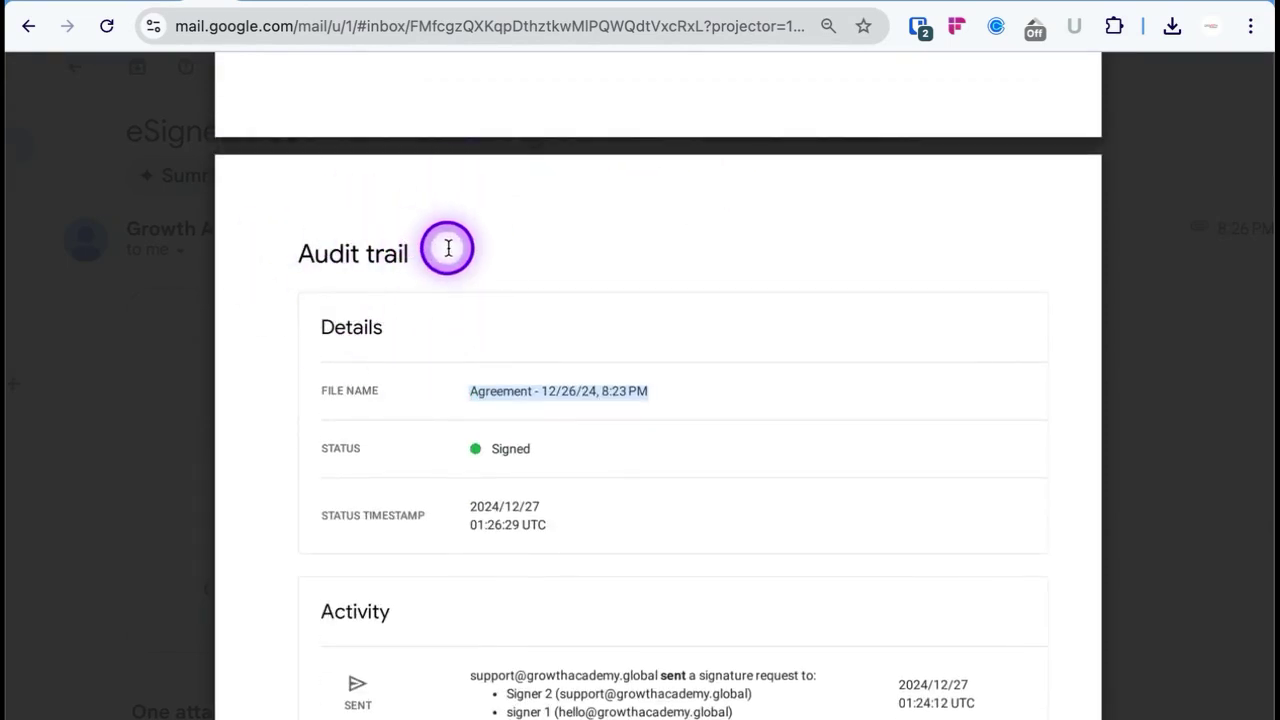
pyautogui.doubleClick(529, 449)
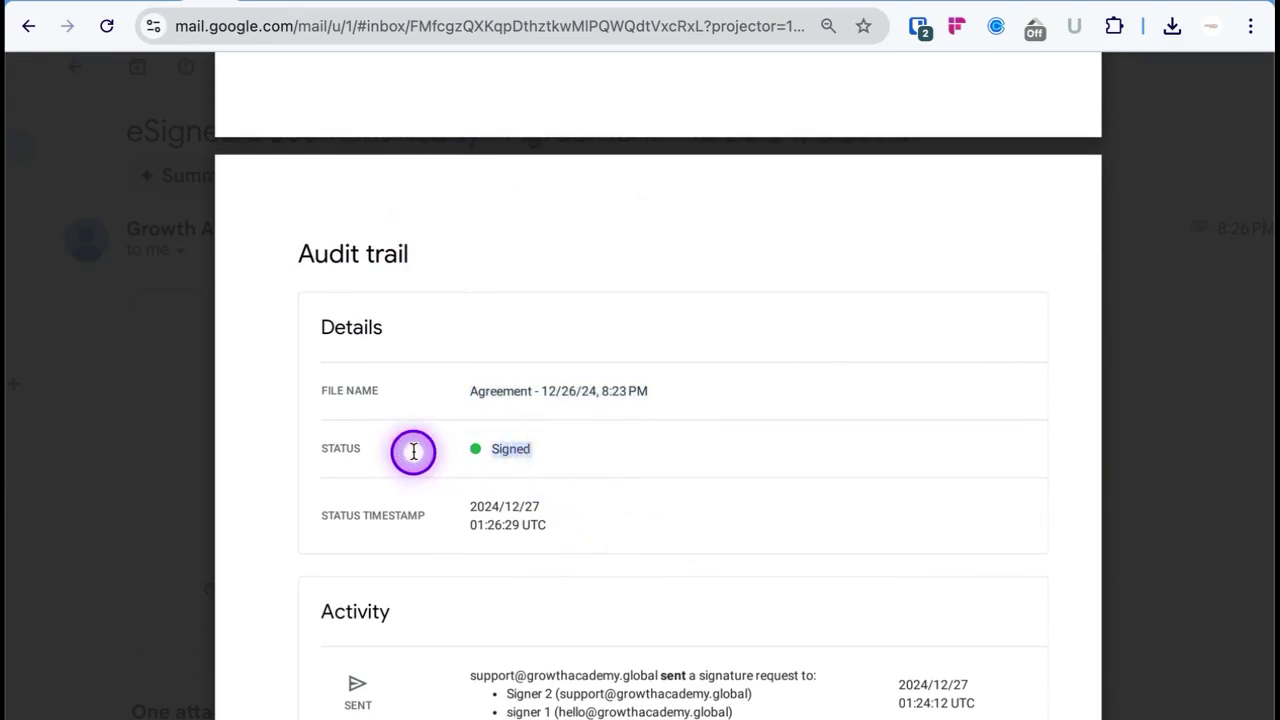
pyautogui.scroll(-3, 511, 563)
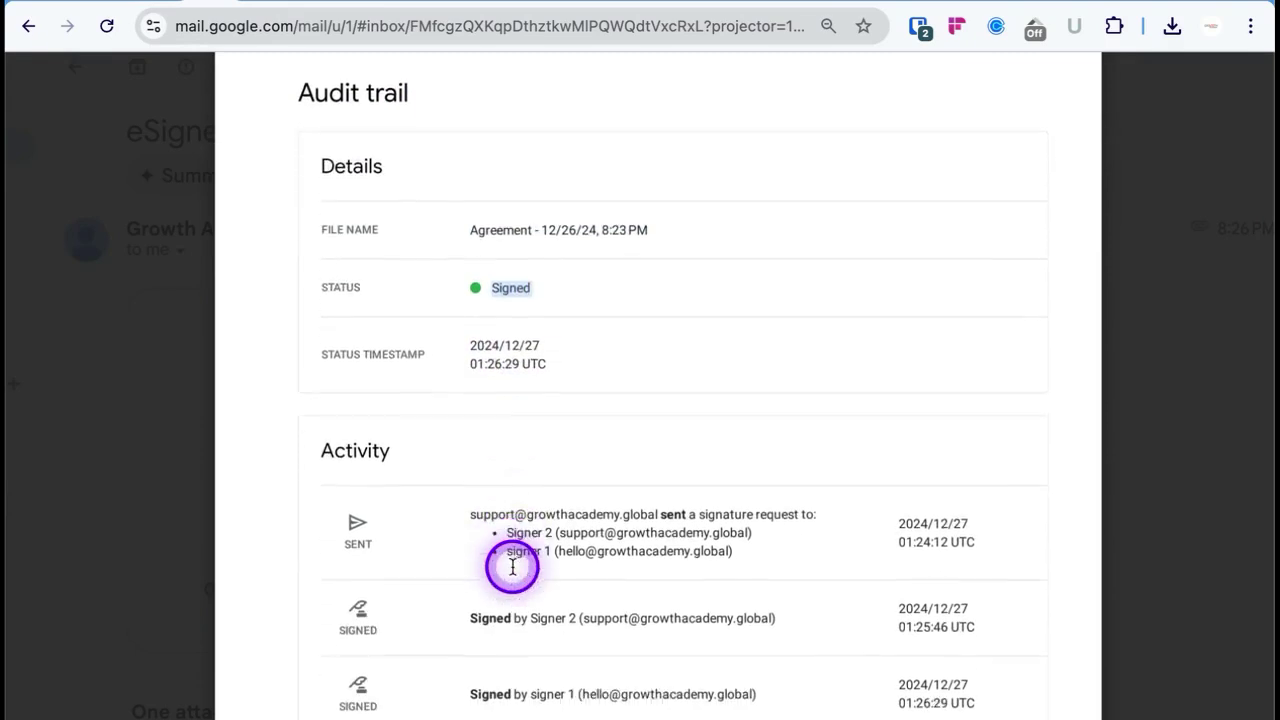
pyautogui.moveTo(534, 266); pyautogui.dragTo(395, 278)
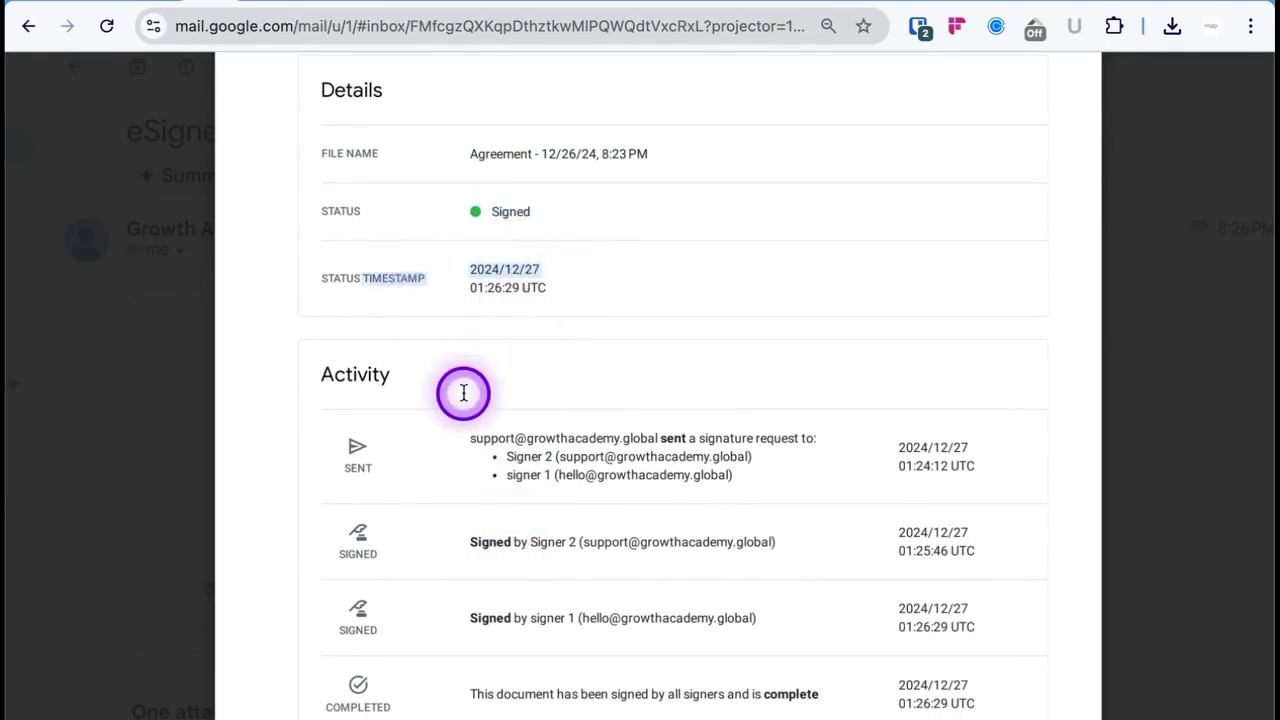
pyautogui.scroll(-2, 463, 393)
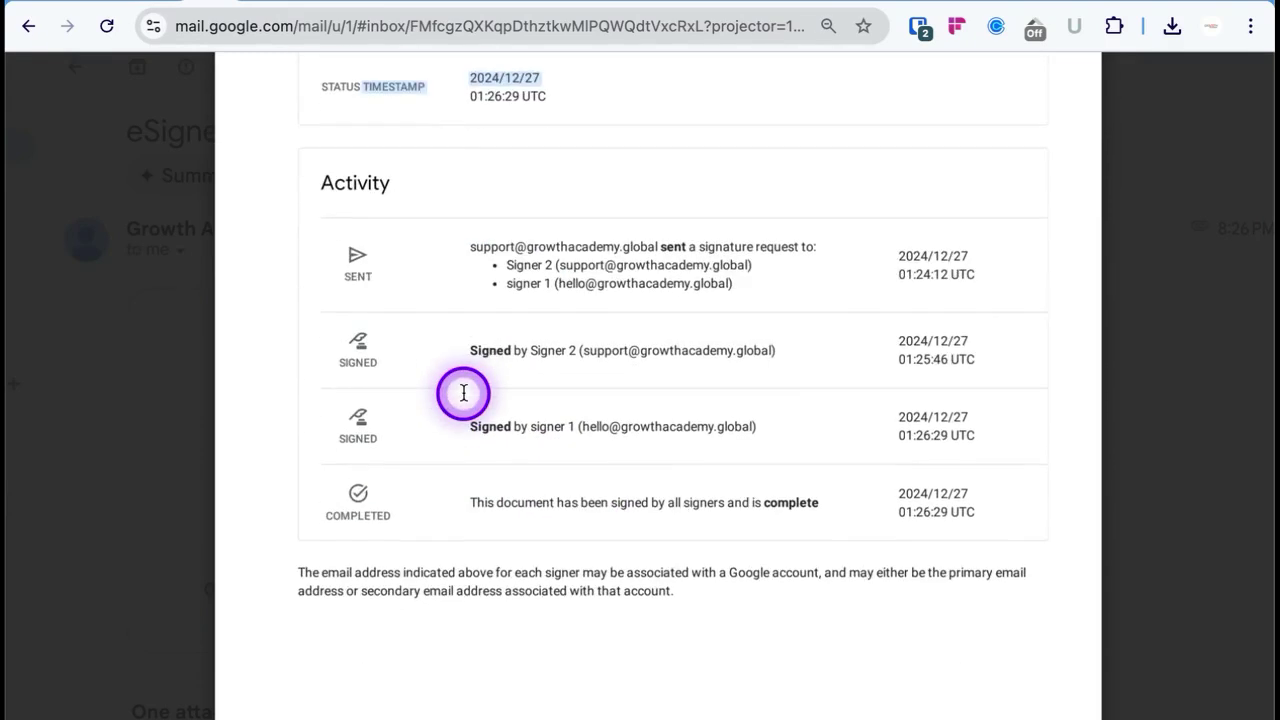
pyautogui.click(472, 251)
pyautogui.moveTo(472, 251); pyautogui.dragTo(900, 254)
pyautogui.moveTo(777, 286); pyautogui.dragTo(497, 265)
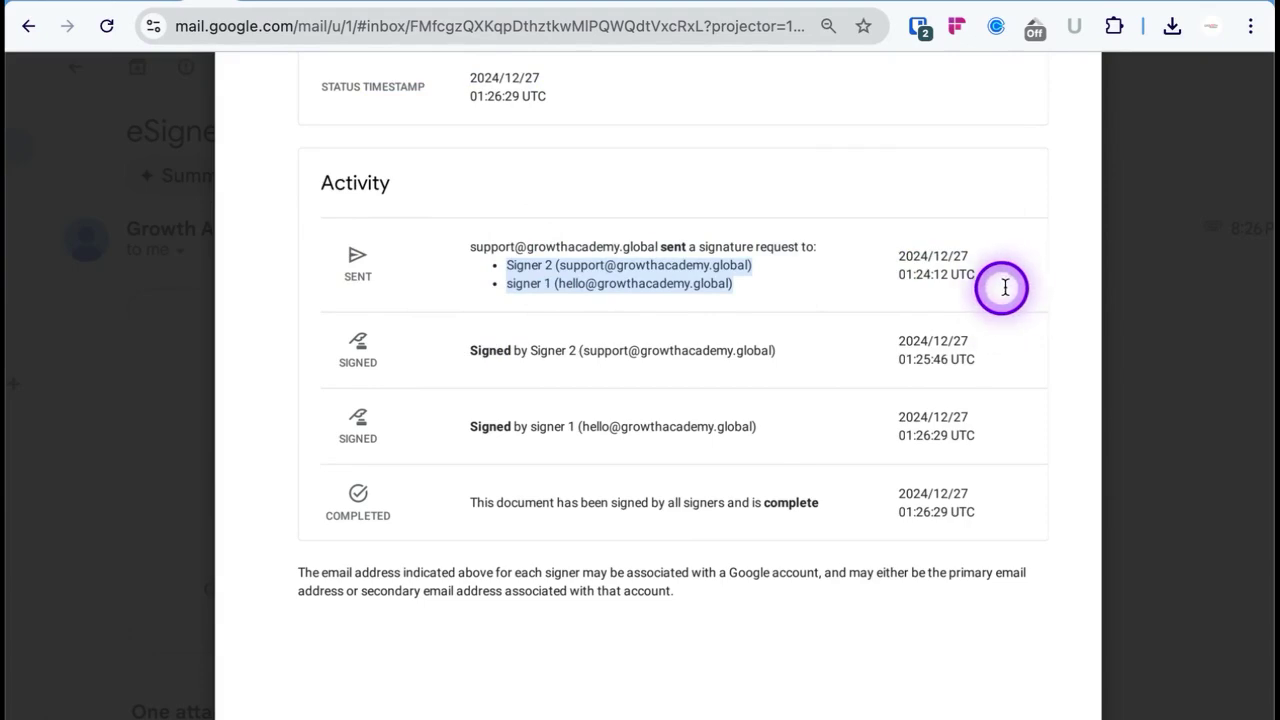
pyautogui.click(461, 351)
pyautogui.moveTo(461, 351); pyautogui.dragTo(982, 338)
pyautogui.click(872, 351)
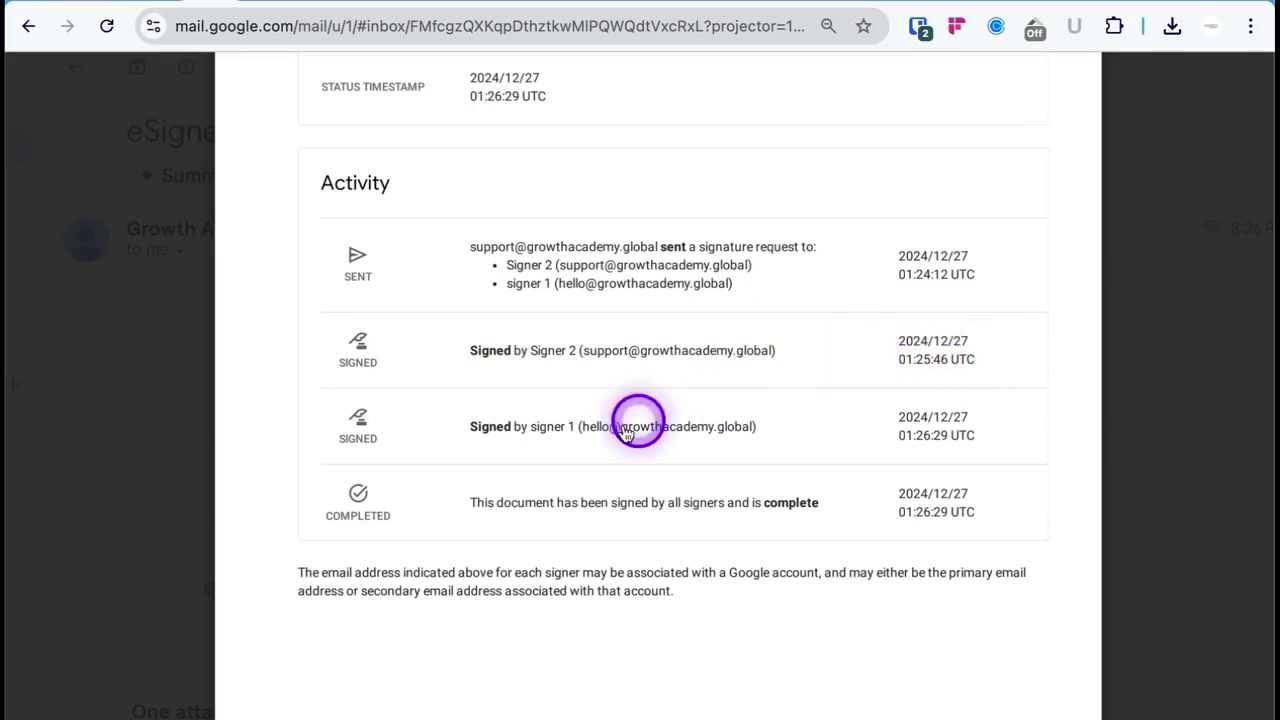
pyautogui.moveTo(454, 517); pyautogui.dragTo(832, 492)
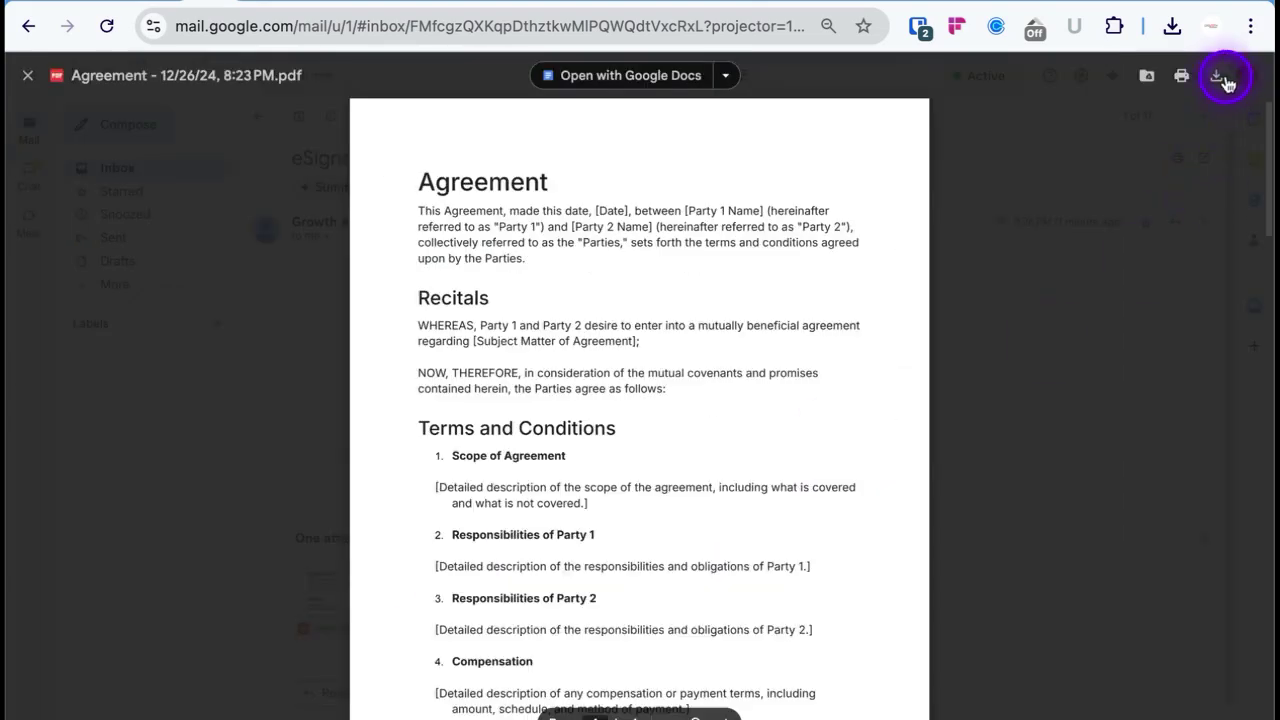
# Step: Download the signed Agreement PDF and close the Gmail viewer
pyautogui.click(1219, 77)
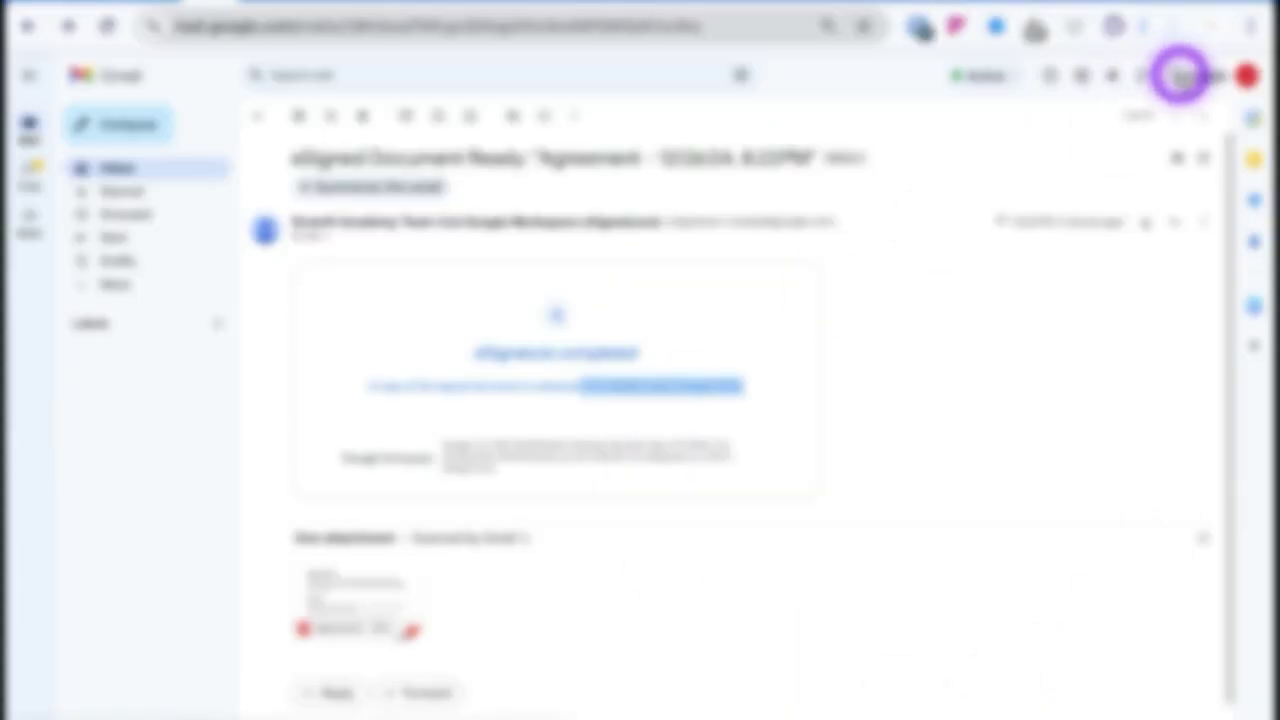
pyautogui.click(1181, 75)
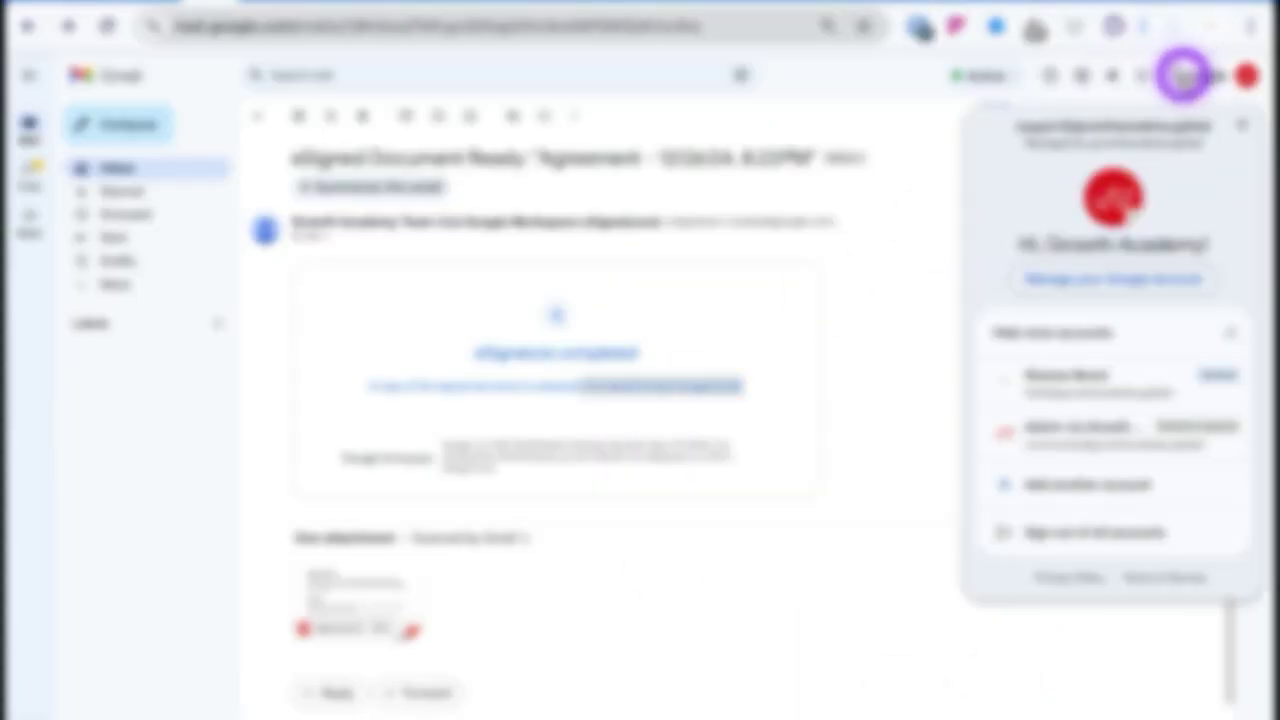
pyautogui.click(1145, 76)
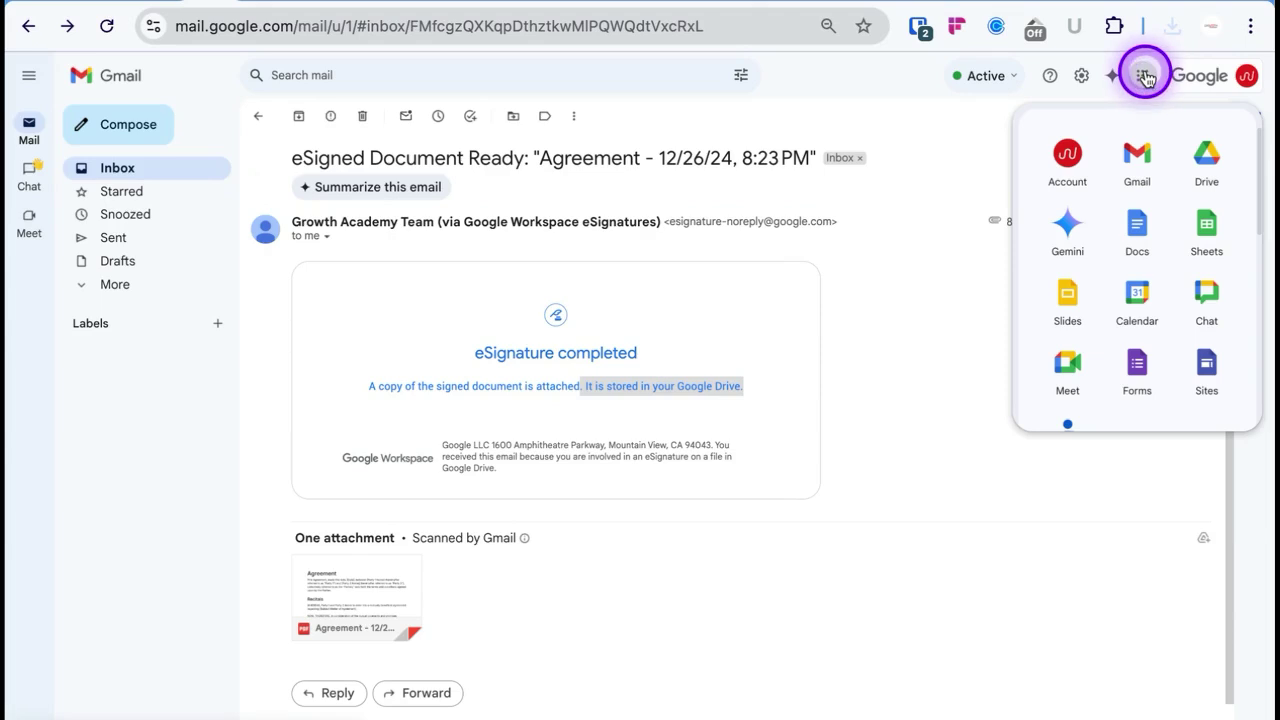
# Step: Open the signed Agreement PDF in Google Drive, check both signatures, then return to the eSignature page
pyautogui.click(1200, 150)
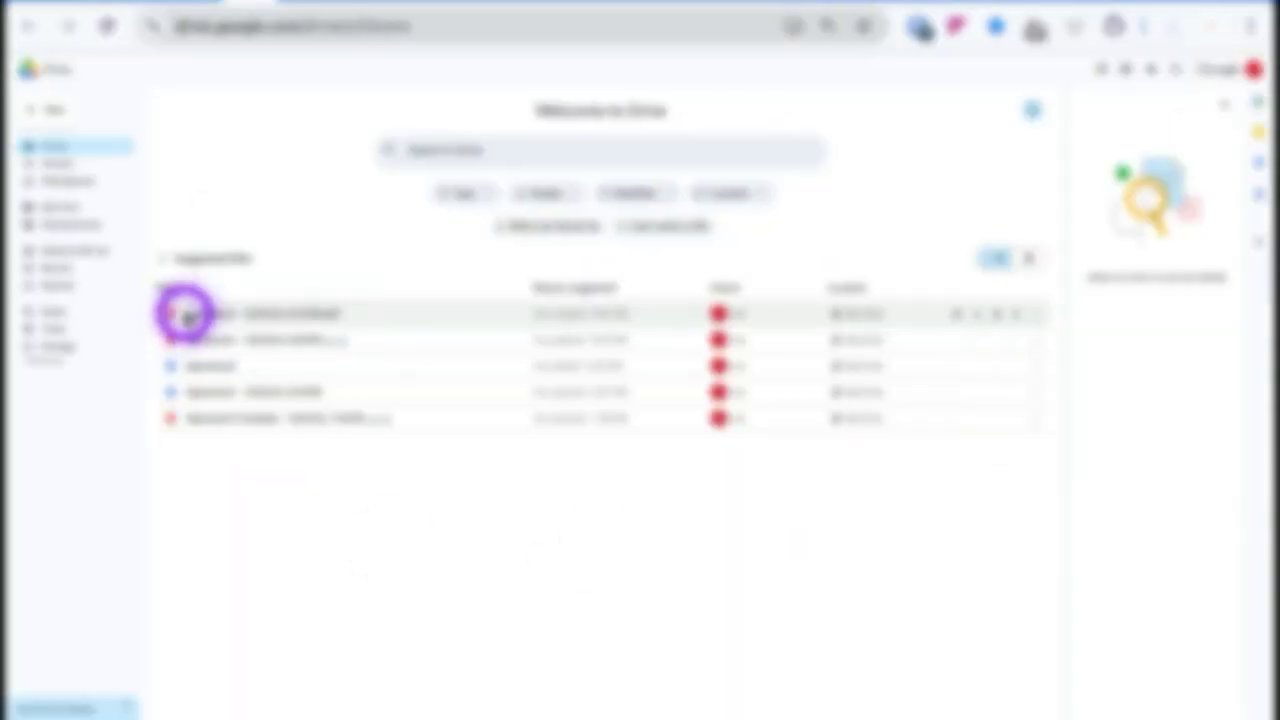
pyautogui.moveTo(180, 309); pyautogui.dragTo(323, 314)
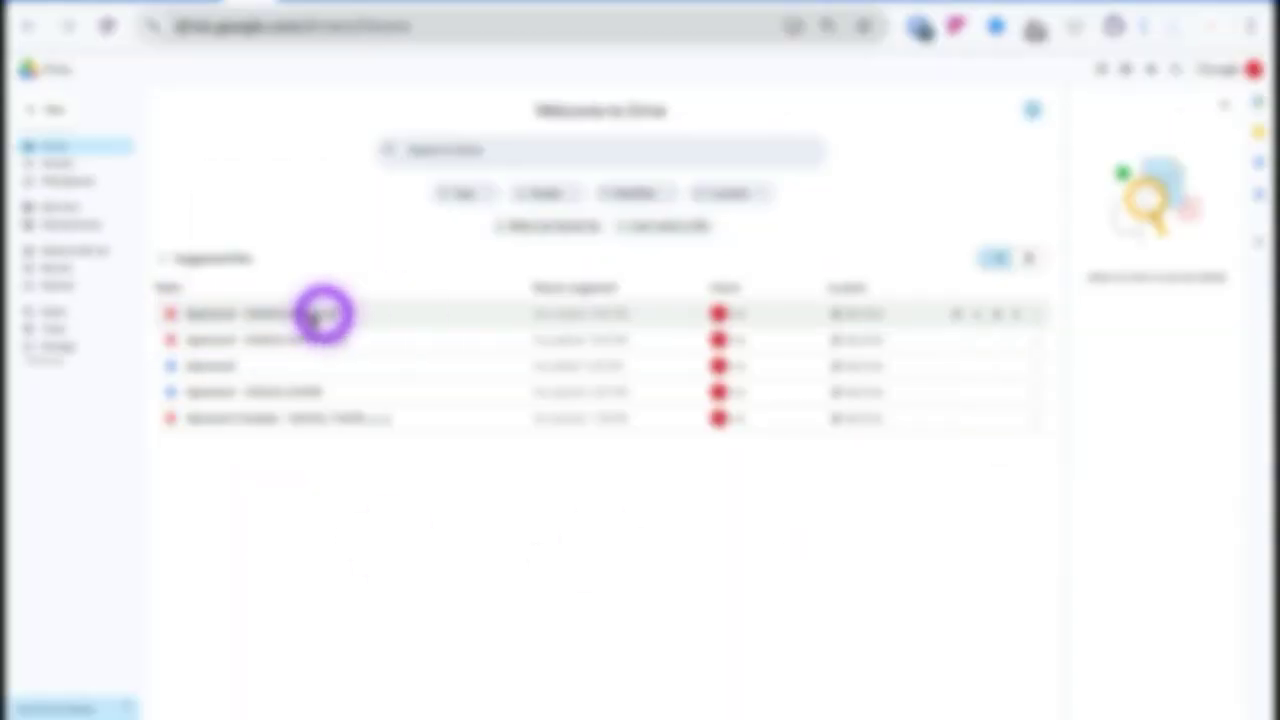
pyautogui.click(243, 320)
pyautogui.doubleClick(224, 320)
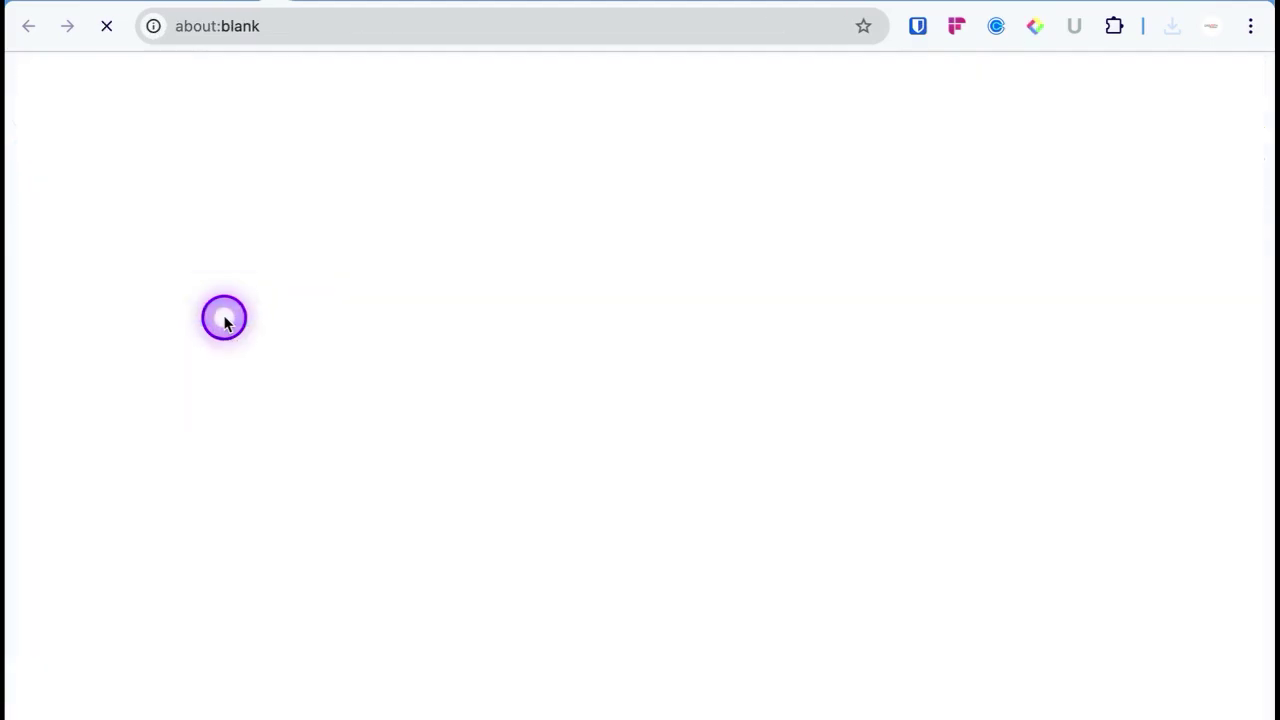
pyautogui.scroll(-20, 453, 550)
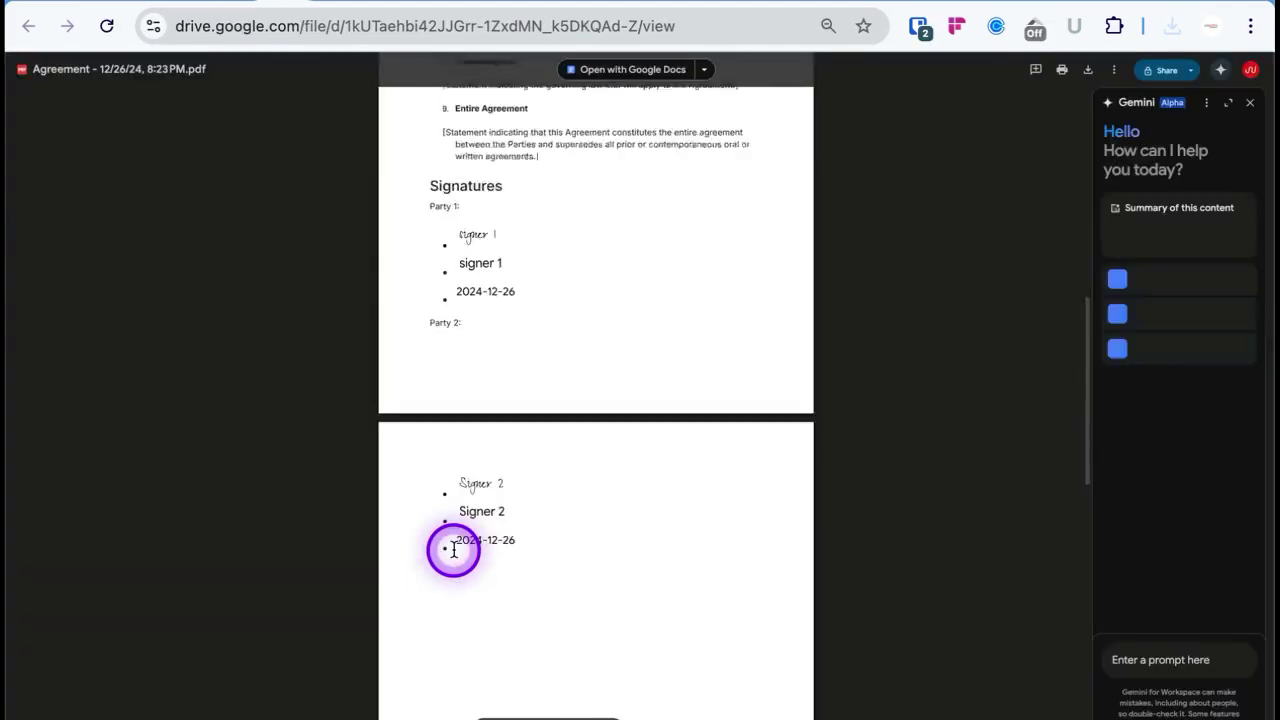
pyautogui.scroll(20, 453, 550)
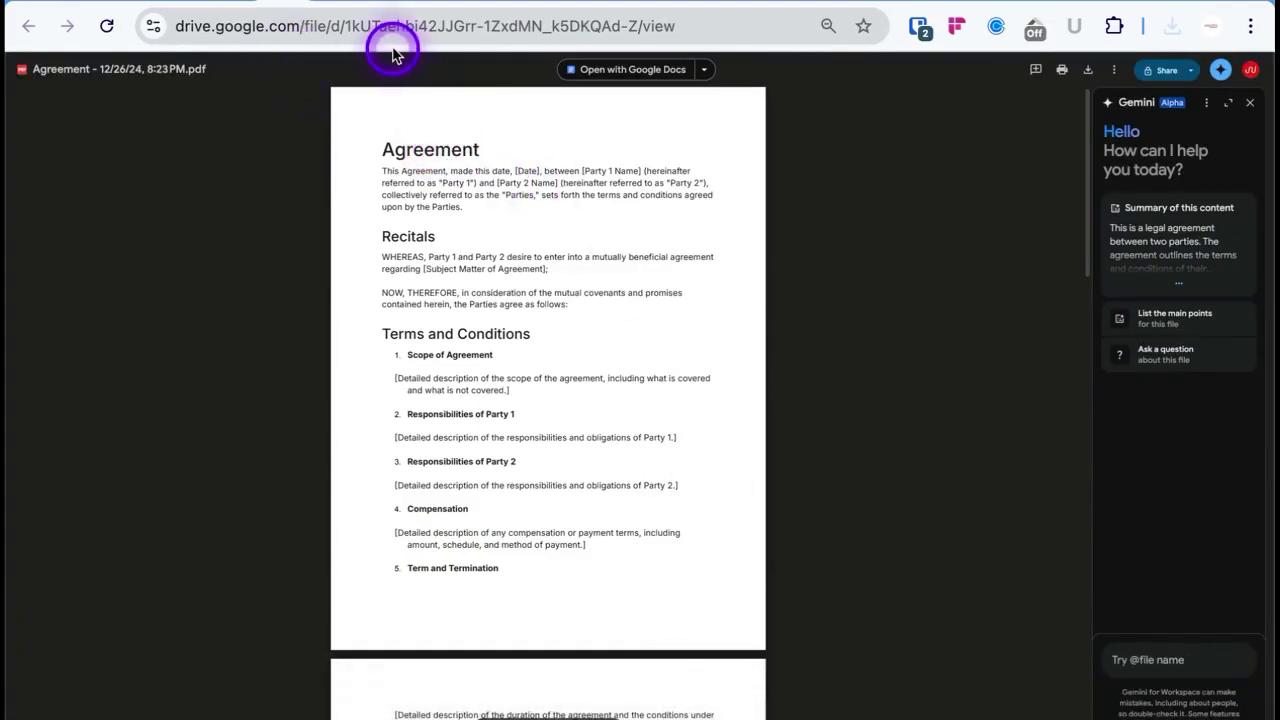
pyautogui.click(390, 4)
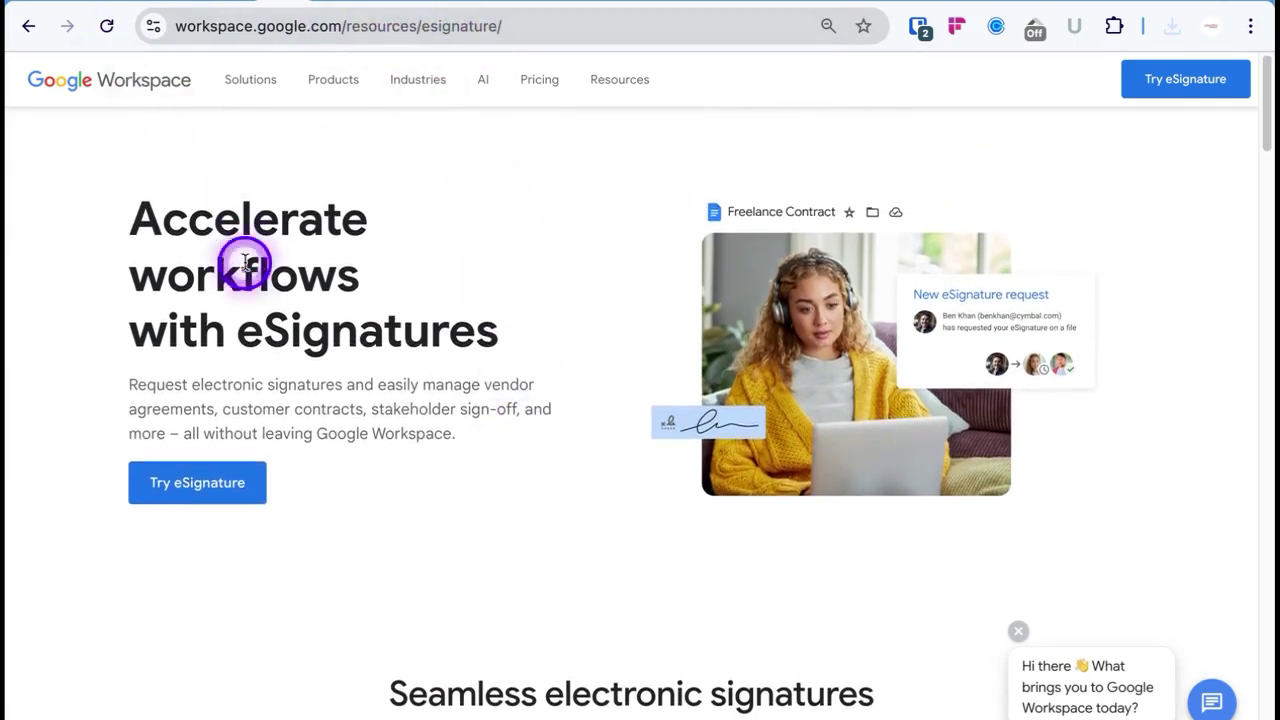
pyautogui.scroll(-6, 247, 290)
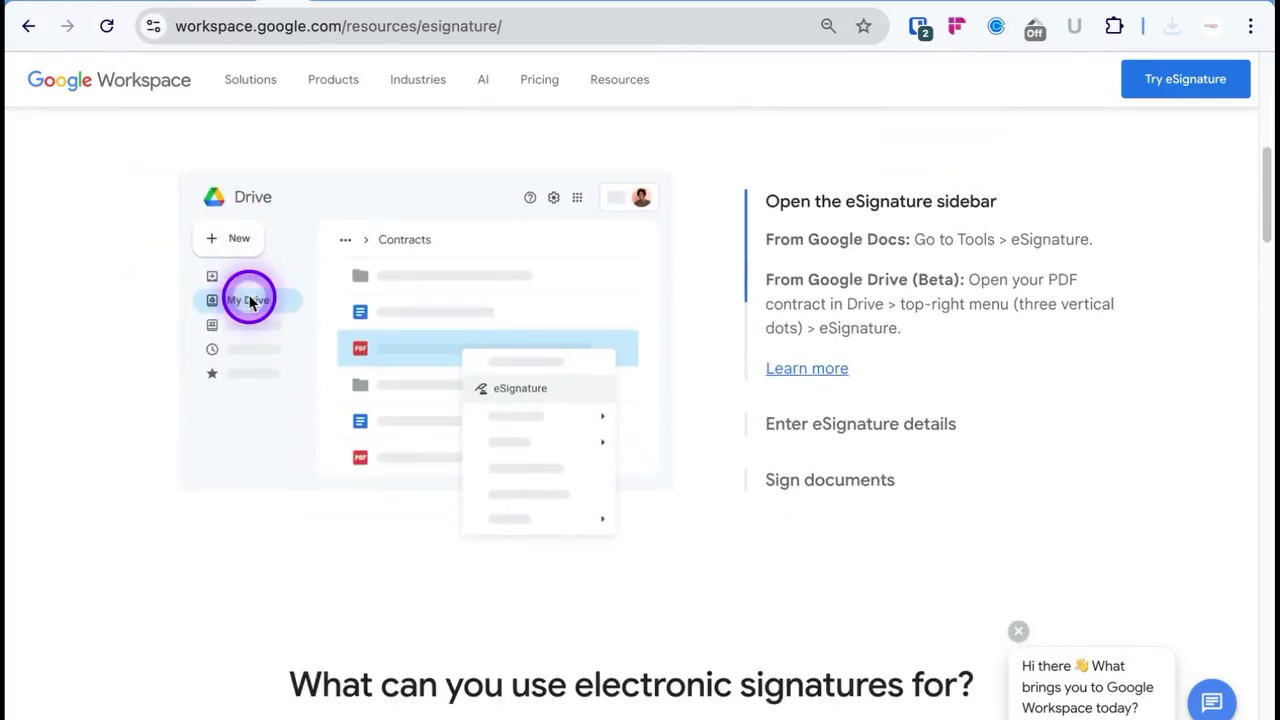
pyautogui.scroll(-5, 249, 298)
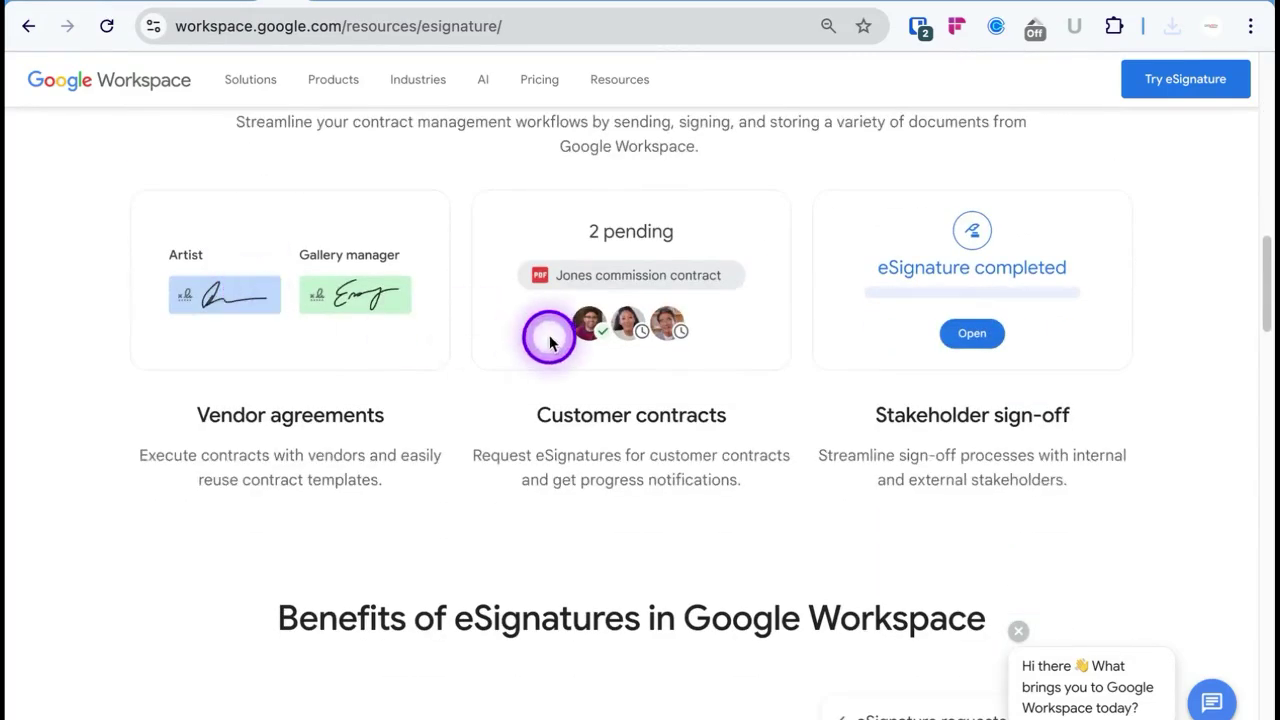
pyautogui.scroll(-15, 553, 342)
pyautogui.scroll(2, 535, 245)
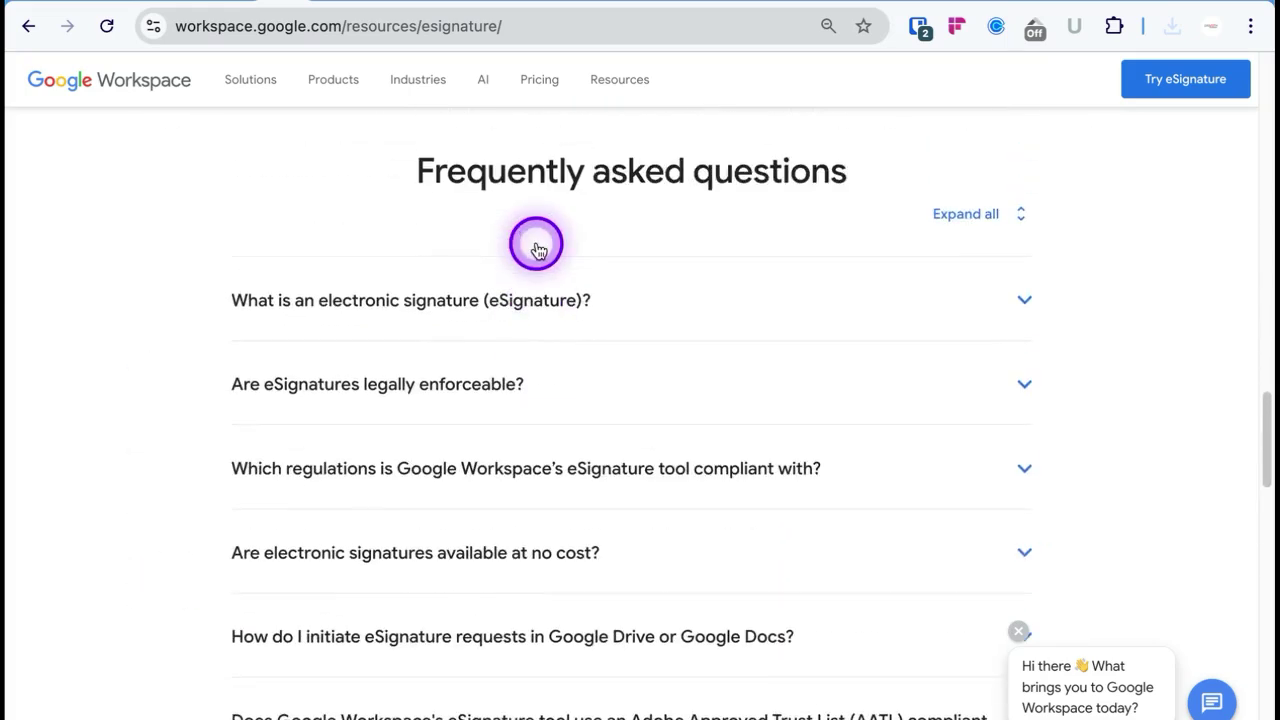
pyautogui.scroll(-1, 536, 247)
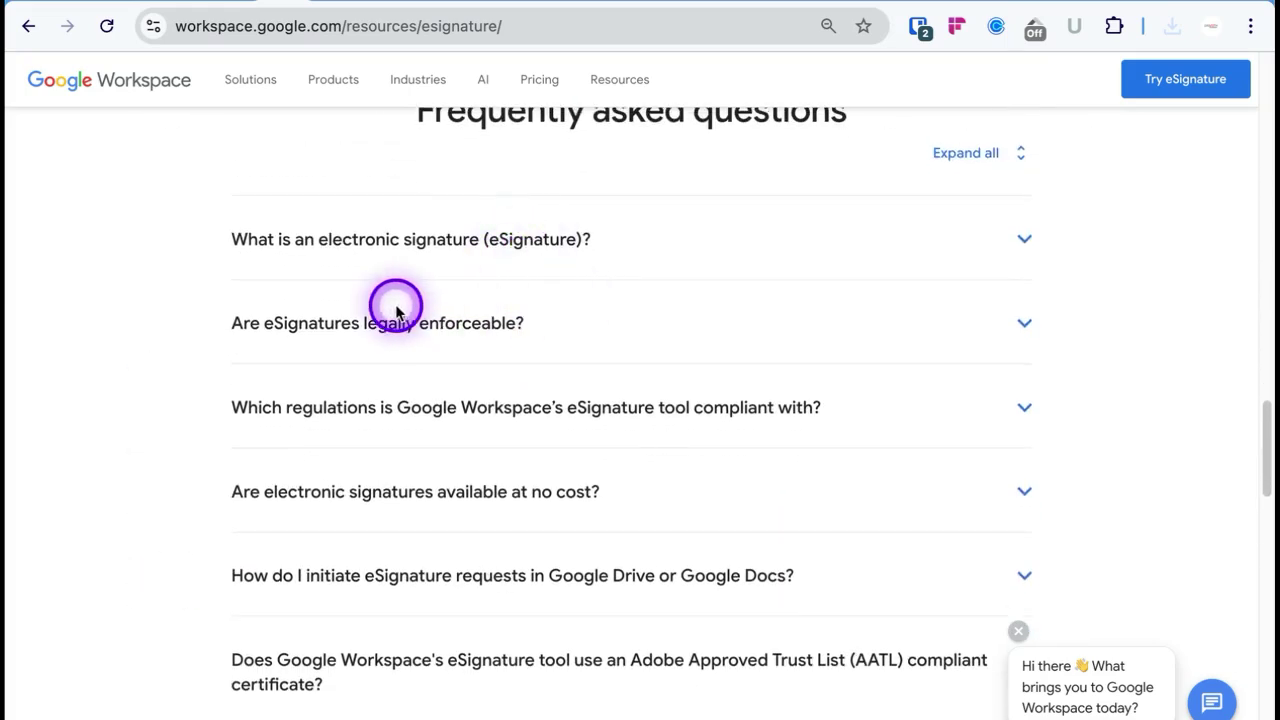
pyautogui.scroll(-2, 465, 330)
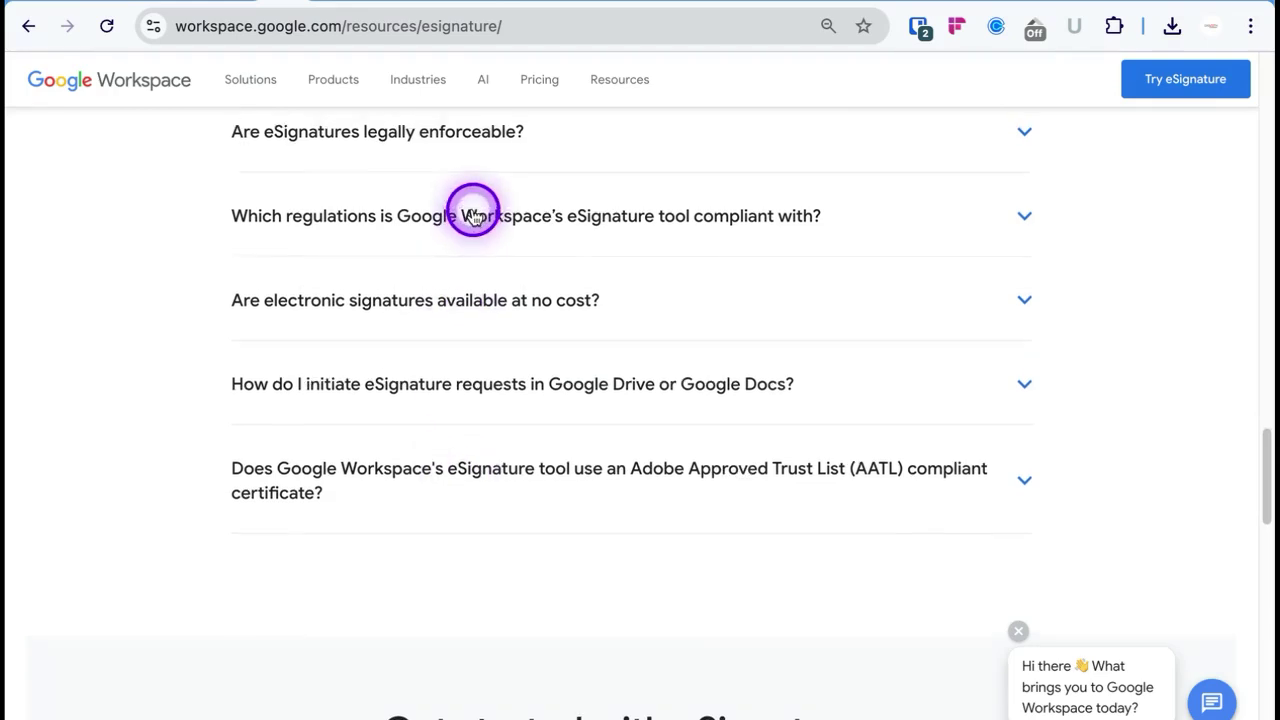
pyautogui.scroll(2, 623, 446)
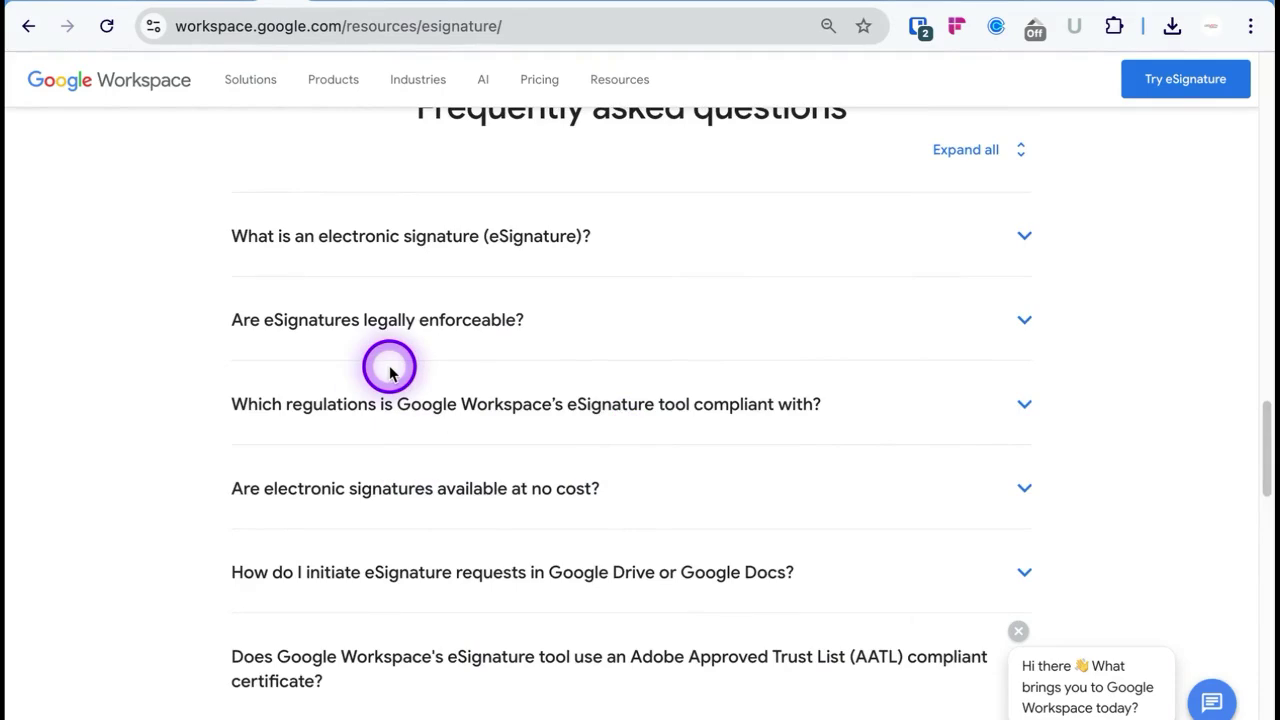
pyautogui.scroll(20, 389, 372)
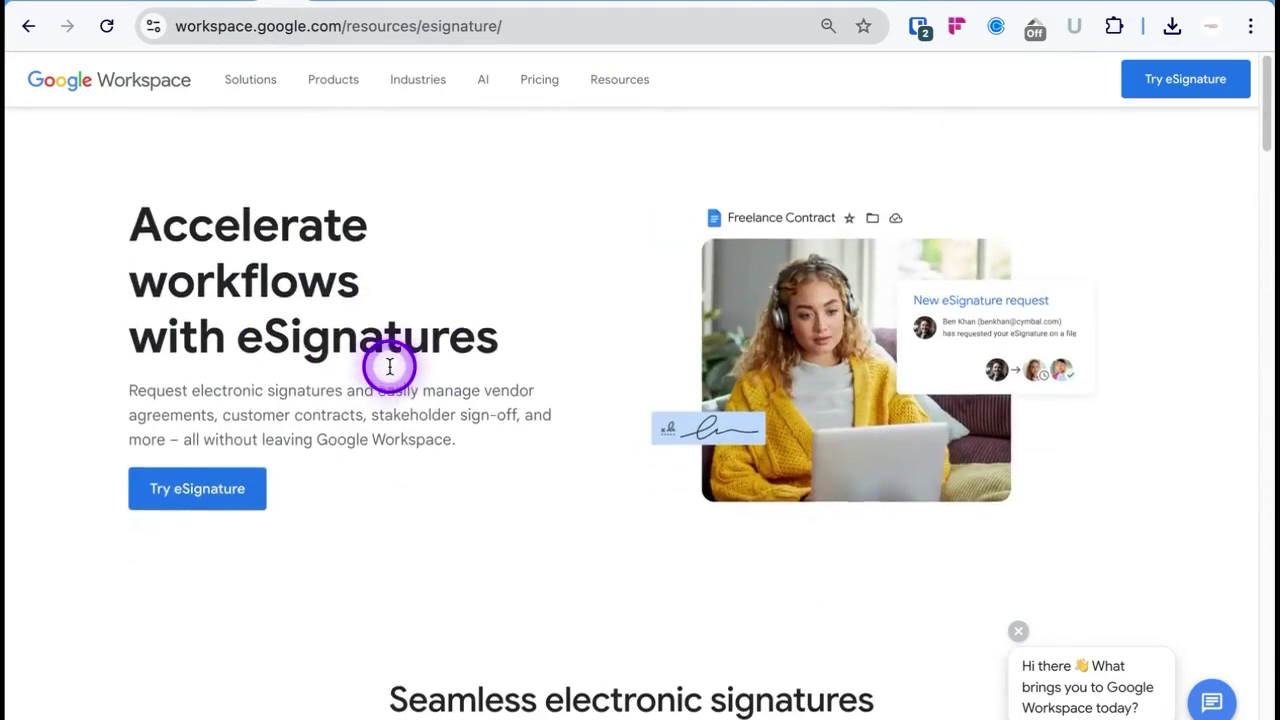